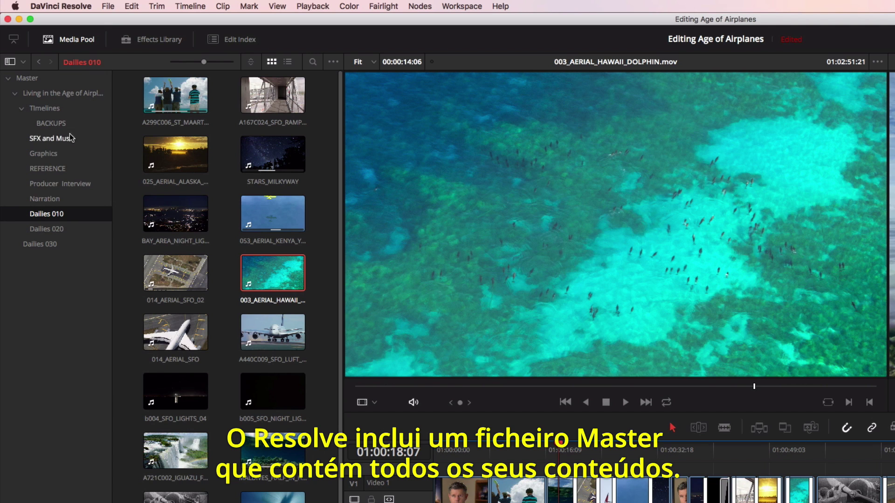
- Create a new bin named Dailies 030 under the Master bin
{"action": "left_click", "coordinate": [27, 78]}
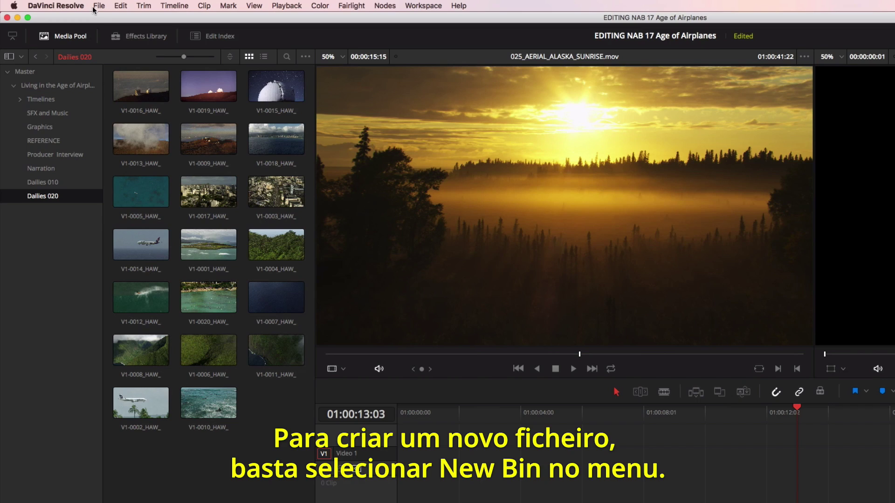
{"action": "left_click", "coordinate": [67, 4]}
{"action": "left_click", "coordinate": [108, 28]}
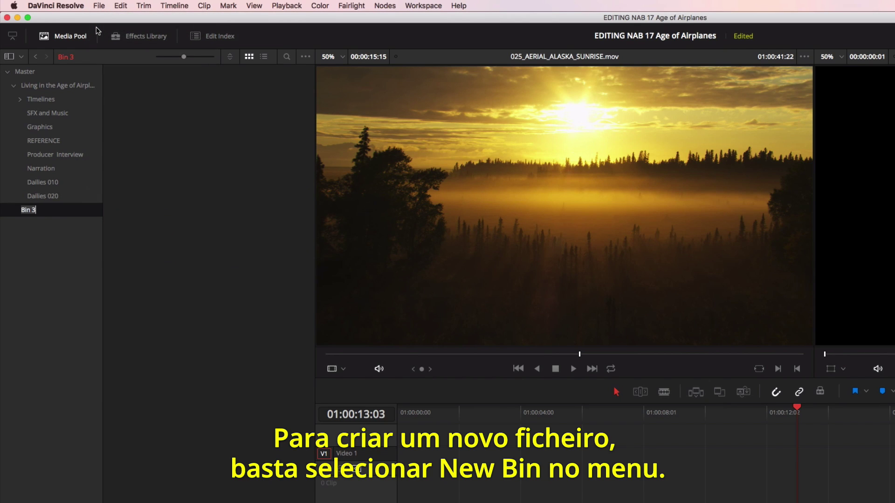
{"action": "type", "text": "Dailies"}
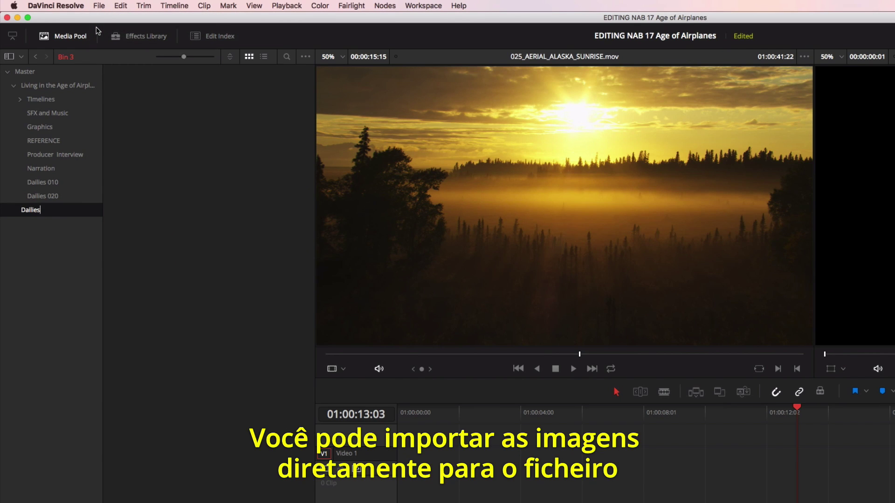
{"action": "type", "text": " 030"}
{"action": "key", "text": "Return"}
- Switch to Finder and import all clips and audio files from the CAPTURE_DATE_09012016 folder into the Dailies 030 bin
{"action": "key", "text": "super+Tab"}
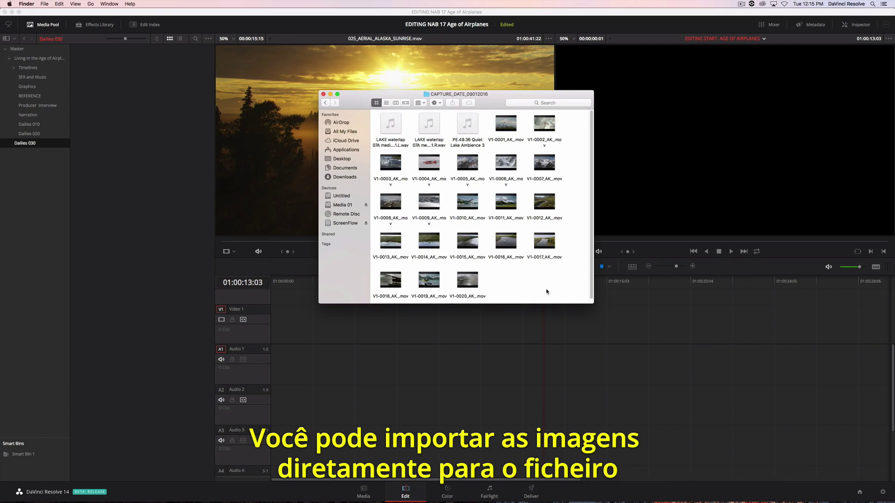
{"action": "left_click_drag", "start_coordinate": [563, 292], "coordinate": [108, 158]}
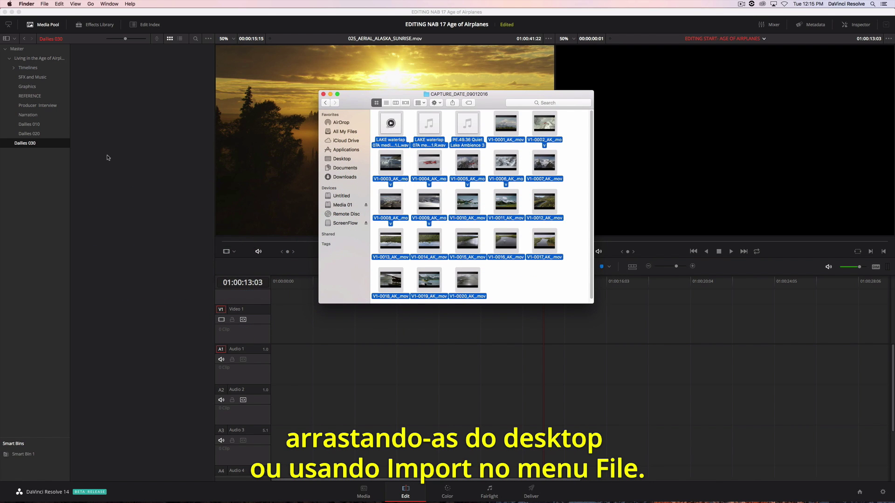
{"action": "left_click", "coordinate": [51, 159]}
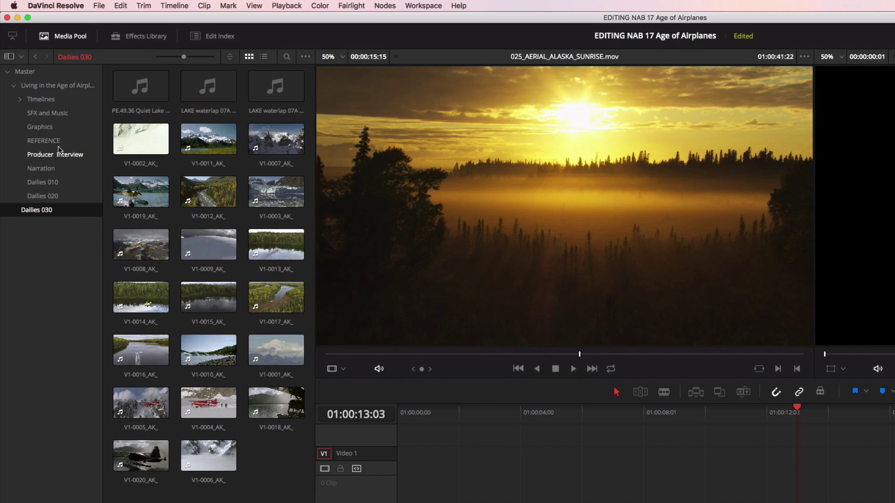
{"action": "right_click", "coordinate": [35, 78]}
{"action": "left_click", "coordinate": [75, 153]}
{"action": "left_click", "coordinate": [37, 210]}
{"action": "left_click_drag", "start_coordinate": [111, 93], "coordinate": [806, 459]}
{"action": "left_click", "coordinate": [240, 156]}
- Enlarge the clip thumbnails slightly and switch the Dailies 030 bin to list view
{"action": "left_click_drag", "start_coordinate": [183, 56], "coordinate": [187, 57]}
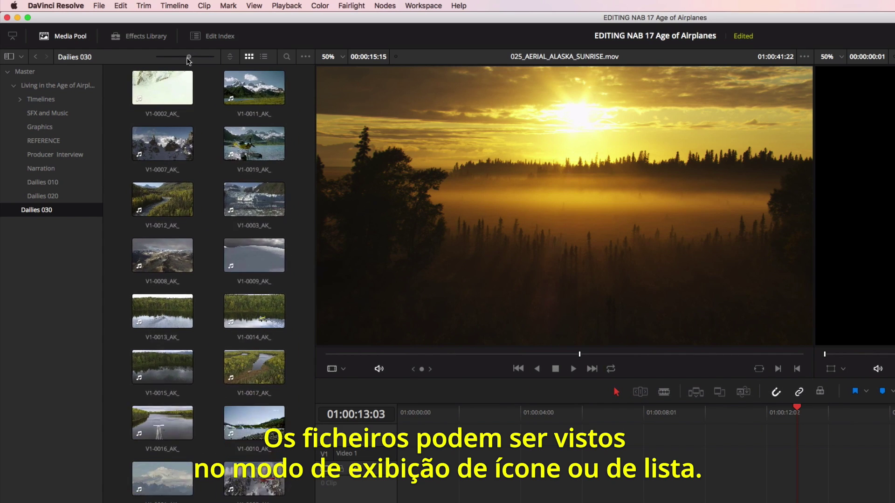
{"action": "left_click", "coordinate": [264, 57]}
- Toggle the Duration column in the clip list and restore the Basic Layout of columns
{"action": "right_click", "coordinate": [232, 123]}
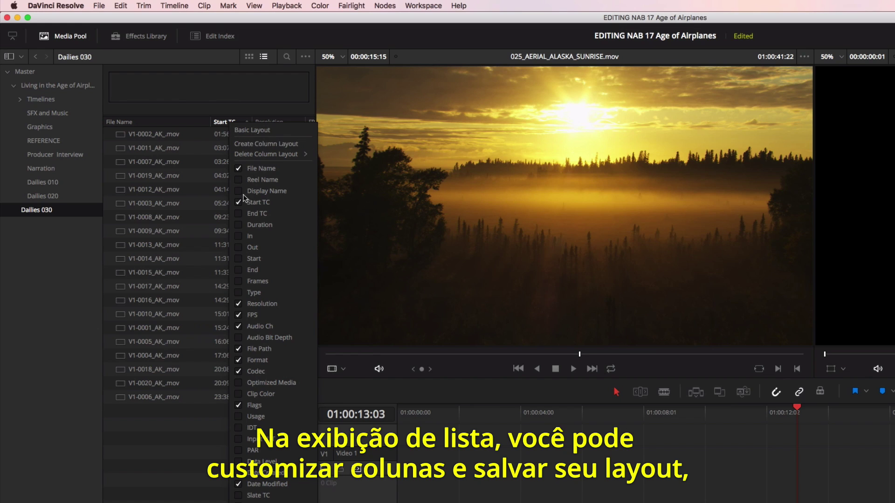
{"action": "left_click", "coordinate": [239, 226]}
{"action": "left_click", "coordinate": [253, 131]}
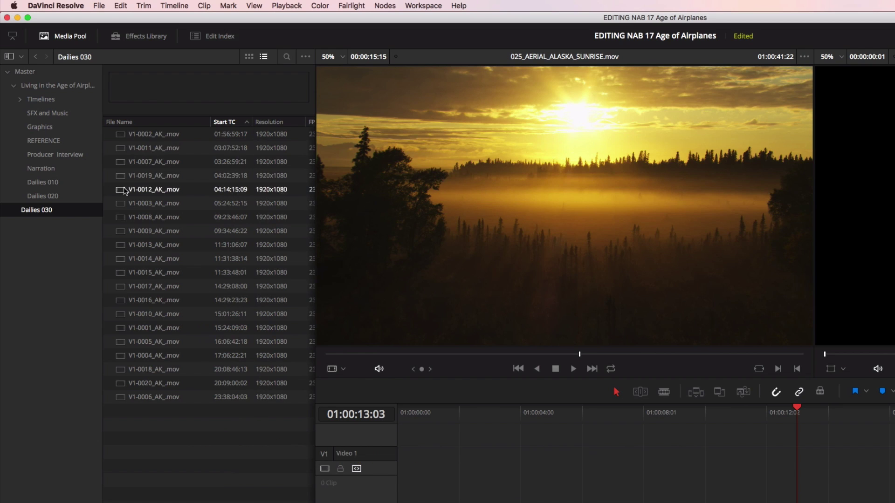
- Open the Dailies 010 bin and show its clips as thumbnails
{"action": "left_click", "coordinate": [70, 187]}
{"action": "left_click", "coordinate": [250, 56]}
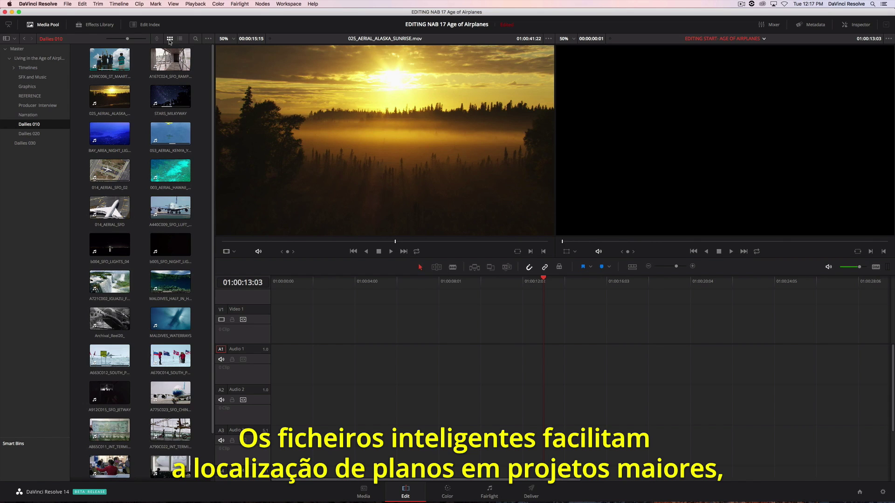
- Start a new smart bin with a MediaPool Properties rule where Keywords contains "aerial"
{"action": "right_click", "coordinate": [37, 458]}
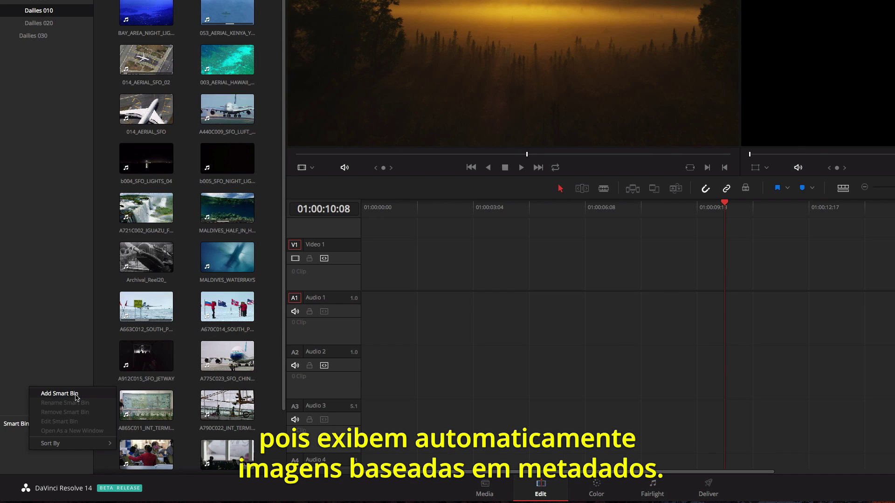
{"action": "left_click", "coordinate": [59, 394]}
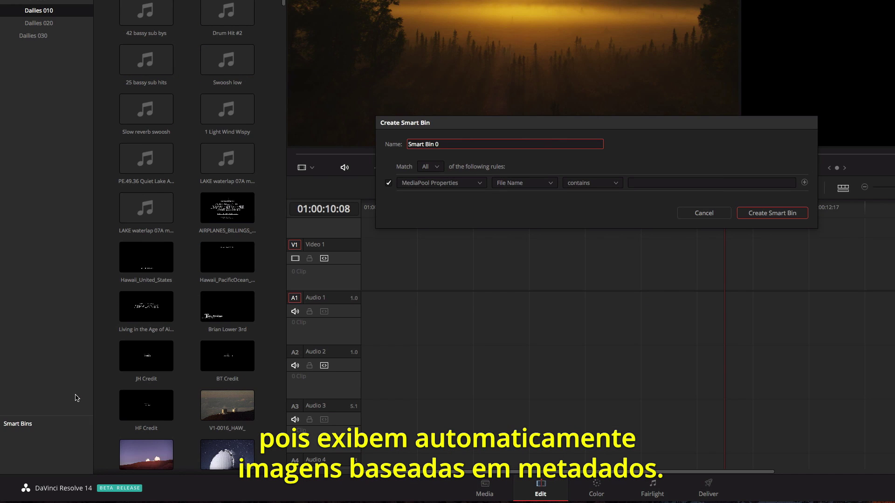
{"action": "left_click", "coordinate": [544, 185]}
{"action": "scroll", "coordinate": [533, 285], "scroll_direction": "down", "scroll_amount": 5}
{"action": "left_click", "coordinate": [533, 290]}
{"action": "left_click", "coordinate": [642, 182]}
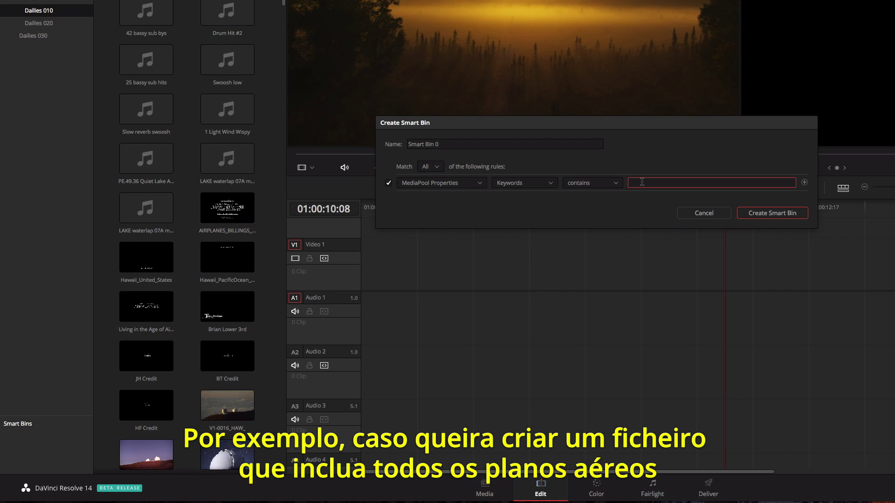
{"action": "type", "text": "aerial"}
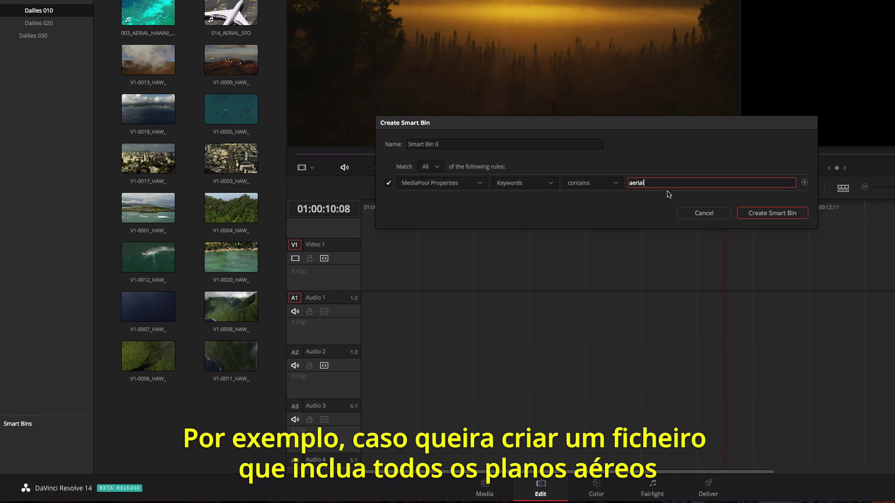
- Add a second rule where Keywords contains "plane" and create the smart bin
{"action": "left_click", "coordinate": [805, 183]}
{"action": "left_click", "coordinate": [774, 199]}
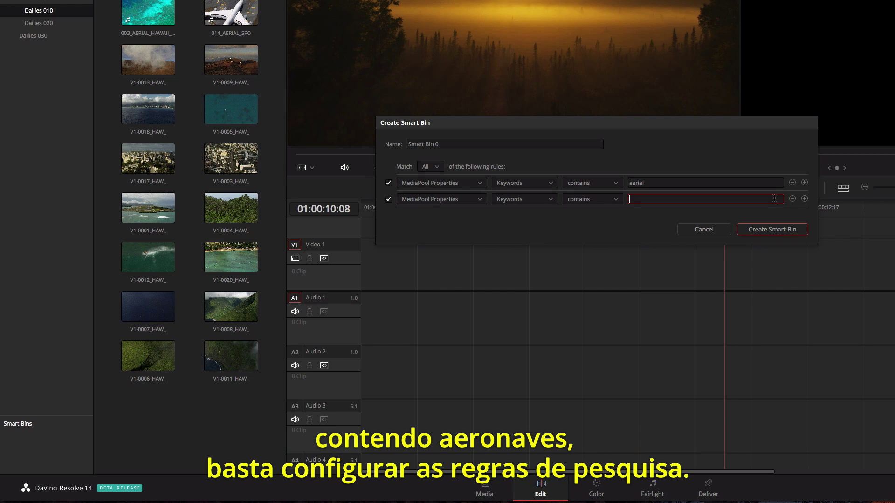
{"action": "type", "text": "plane"}
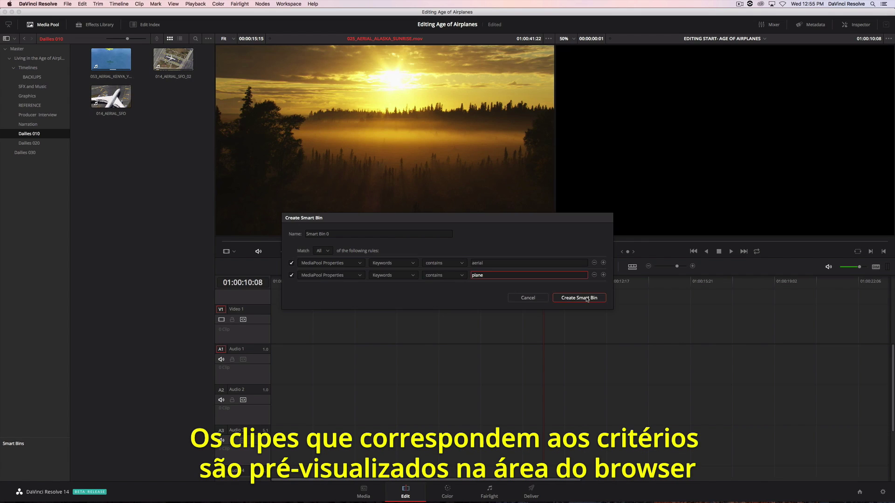
{"action": "left_click", "coordinate": [773, 229]}
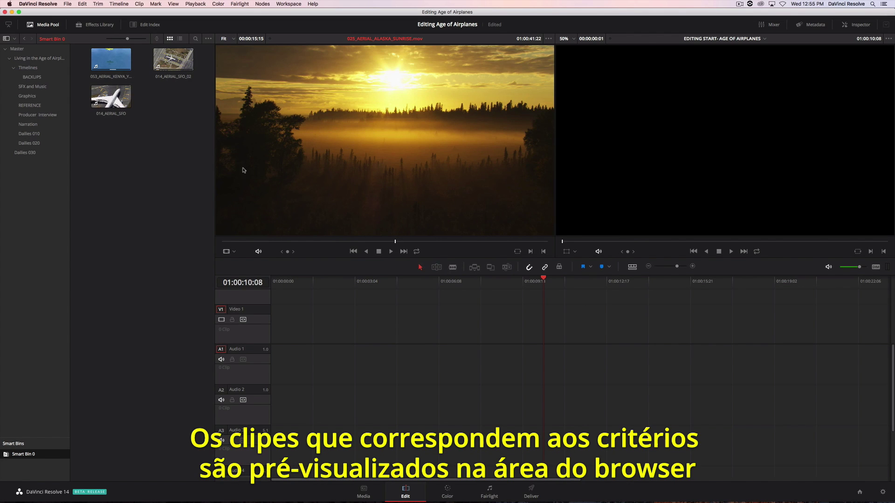
- Place all three smart bin clips together at the start of the timeline's Video 1 track and scrub through them
{"action": "left_click_drag", "start_coordinate": [85, 56], "coordinate": [170, 97]}
{"action": "left_click_drag", "start_coordinate": [169, 64], "coordinate": [270, 331]}
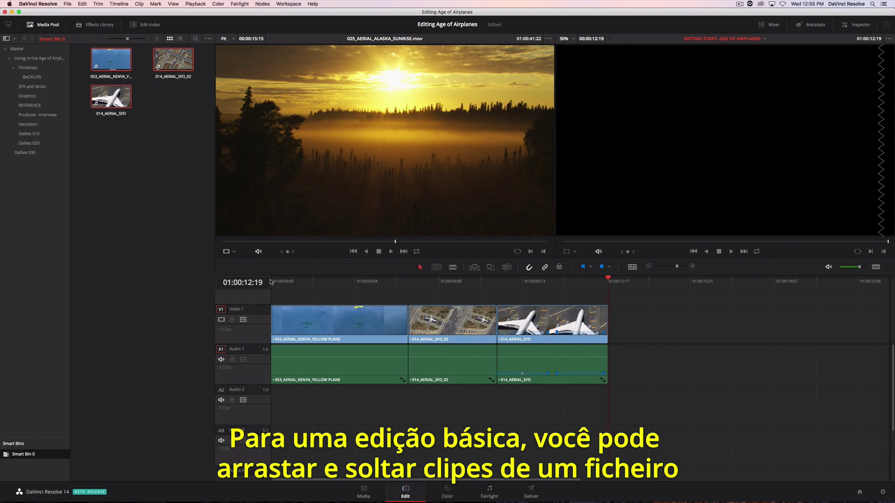
{"action": "left_click_drag", "start_coordinate": [271, 282], "coordinate": [573, 303]}
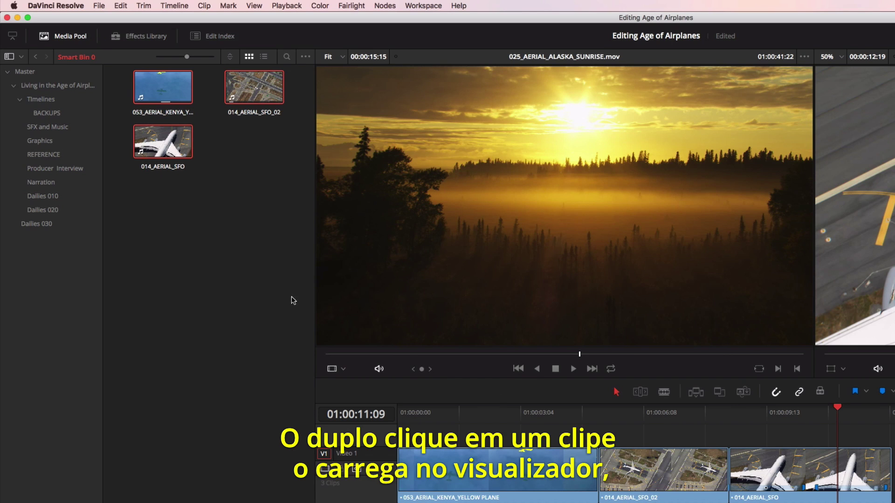
- Load the A299C006_ST_MAARTEN_LANDING_W_PEOPLE clip from Dailies 010 and mark an in point near its start and an out point at 01:00:11:04
{"action": "left_click", "coordinate": [68, 200]}
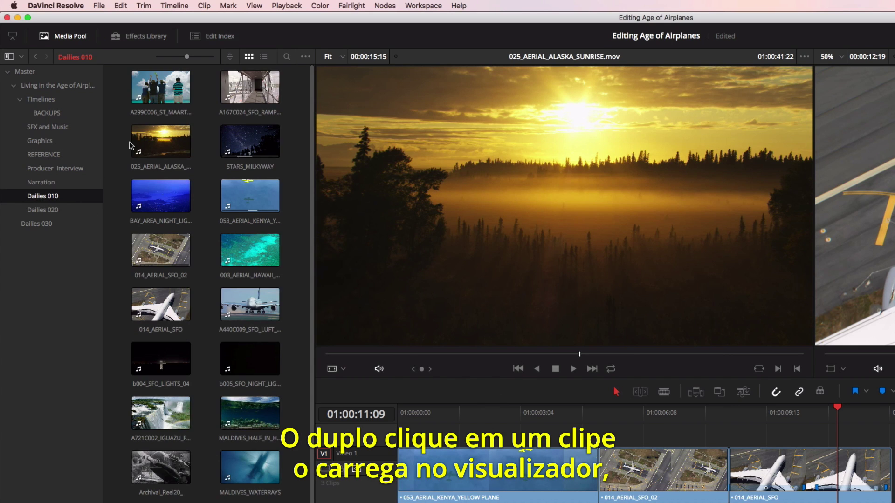
{"action": "double_click", "coordinate": [161, 87]}
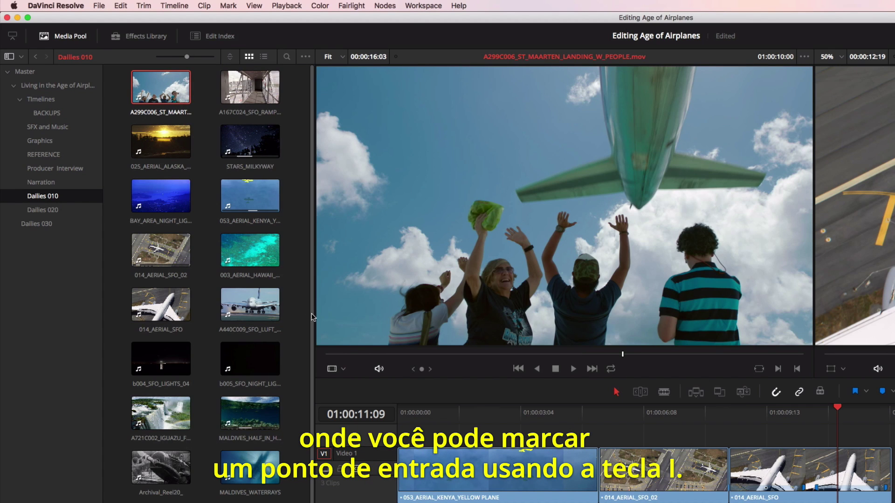
{"action": "left_click_drag", "start_coordinate": [347, 357], "coordinate": [657, 371]}
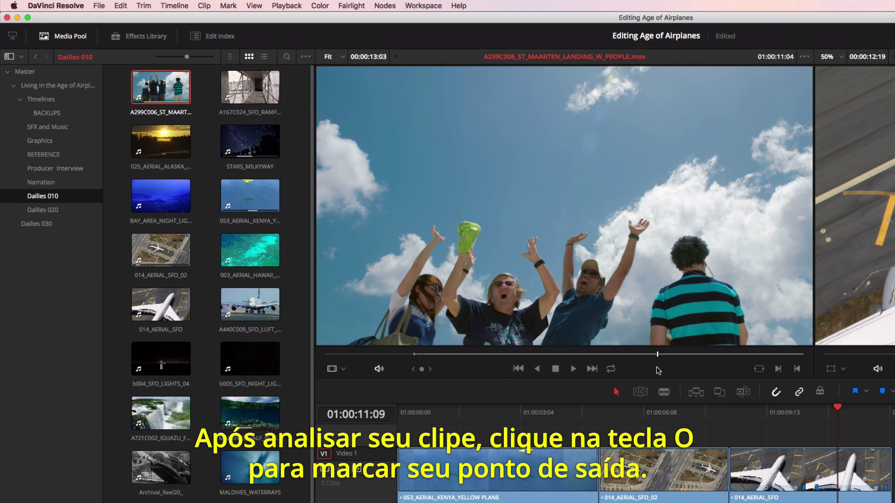
{"action": "key", "text": "o"}
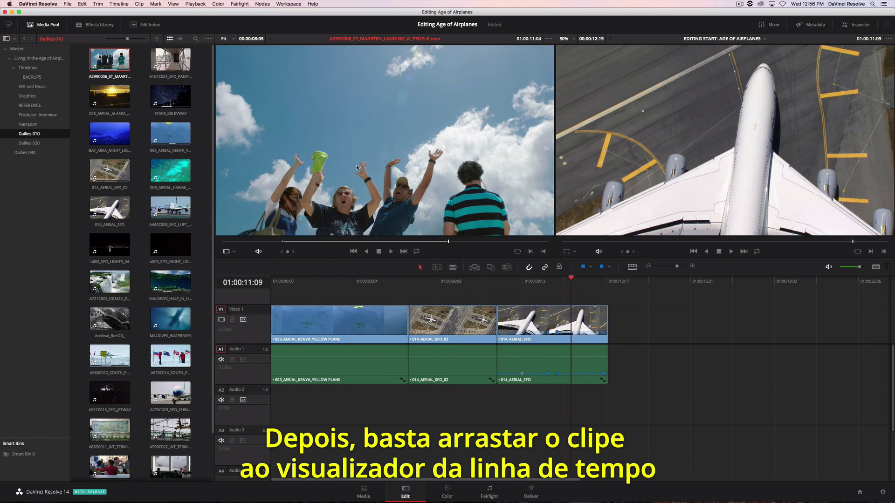
- Add the marked St. Maarten landing clip to the timeline with the Append at End edit
{"action": "left_click_drag", "start_coordinate": [344, 142], "coordinate": [752, 139]}
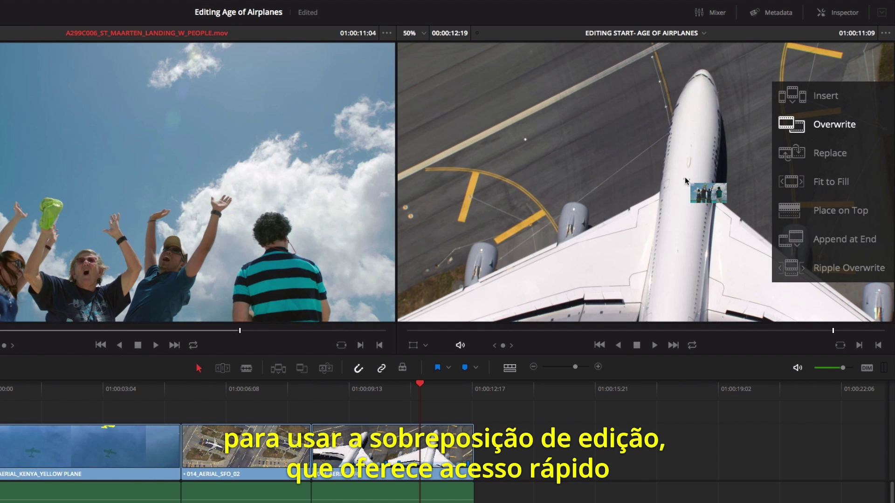
{"action": "left_click_drag", "start_coordinate": [686, 180], "coordinate": [798, 240]}
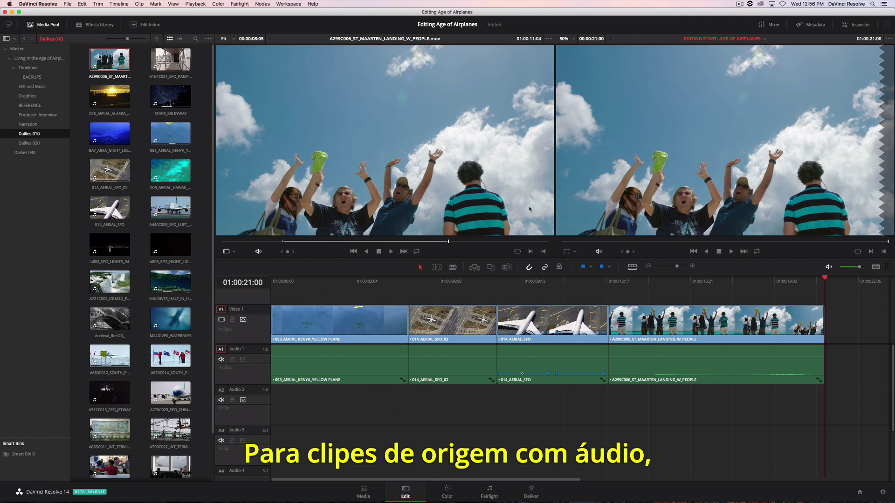
- Load the first interview video from the Producer Interview bin into the source viewer and show its zoomed audio waveform
{"action": "left_click", "coordinate": [37, 114]}
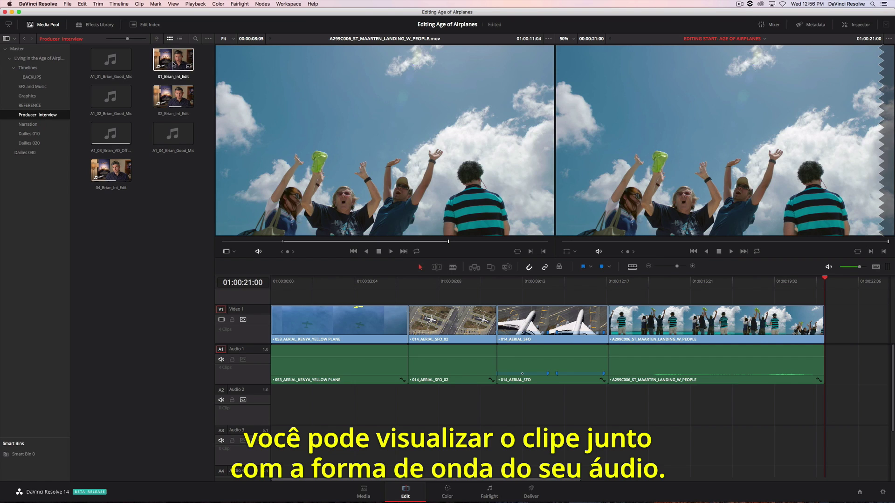
{"action": "left_click", "coordinate": [173, 64]}
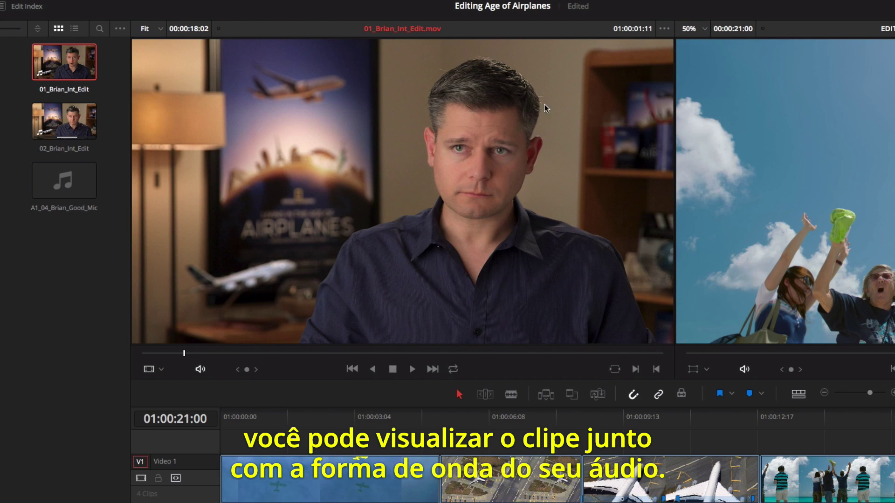
{"action": "left_click", "coordinate": [665, 29]}
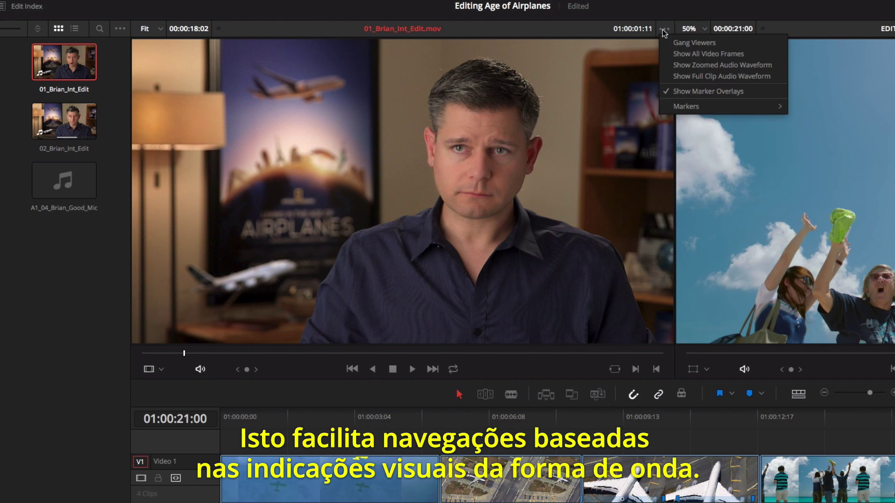
{"action": "left_click", "coordinate": [677, 68]}
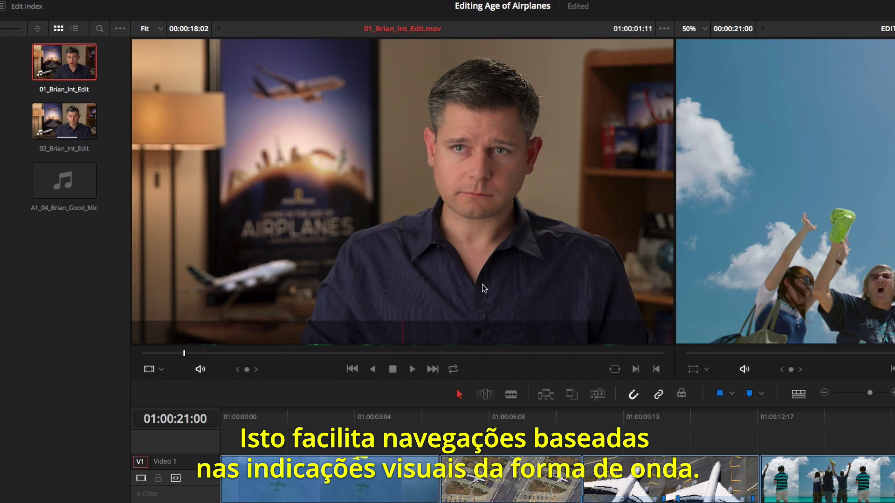
- Mark the interview clip's in point at 01:00:05:09 and its out point at 01:00:13:02, playing it to check the range
{"action": "left_click_drag", "start_coordinate": [187, 356], "coordinate": [297, 368]}
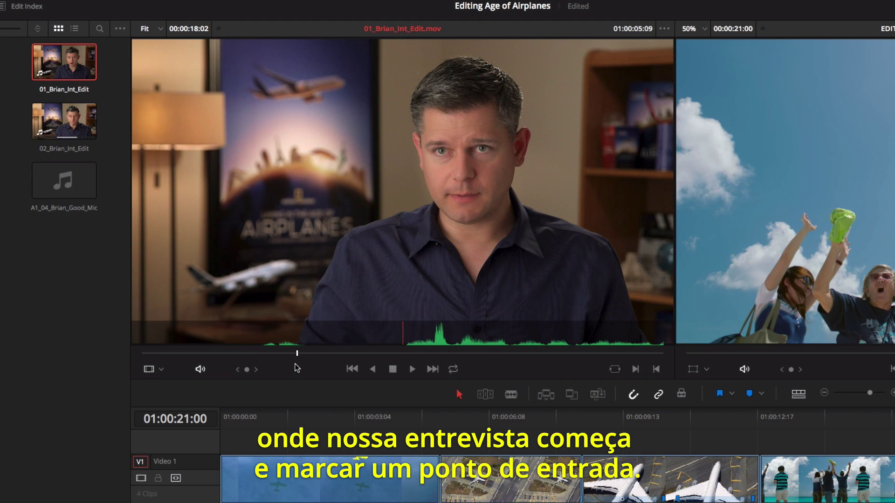
{"action": "key", "text": "i"}
{"action": "key", "text": "space"}
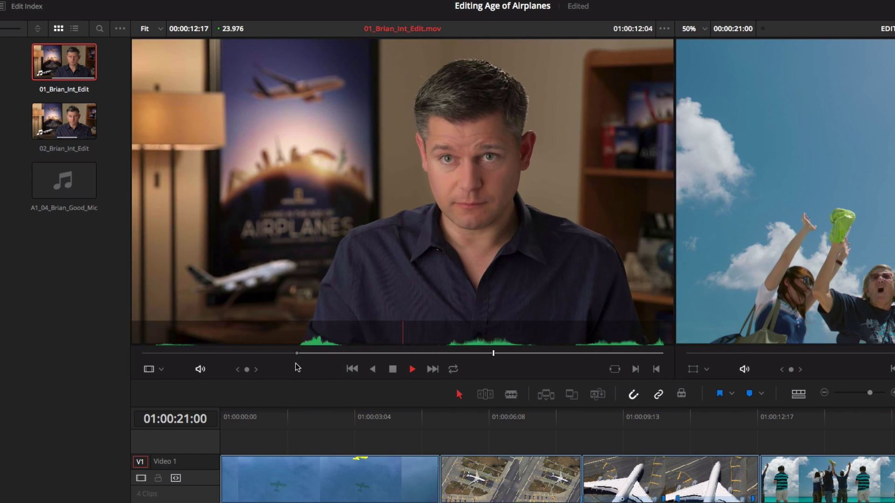
{"action": "key", "text": "space"}
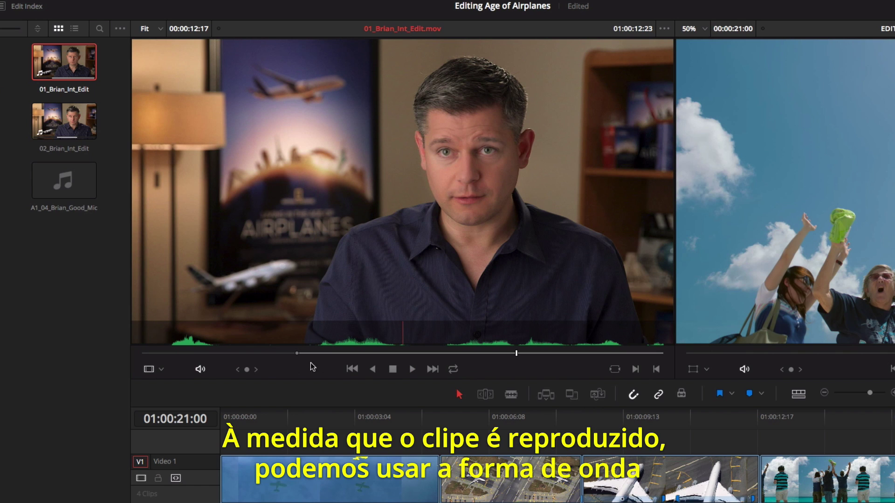
{"action": "mouse_move", "coordinate": [518, 358]}
{"action": "left_mouse_down"}
{"action": "mouse_move", "coordinate": [531, 358]}
{"action": "mouse_move", "coordinate": [520, 358]}
{"action": "left_mouse_up"}
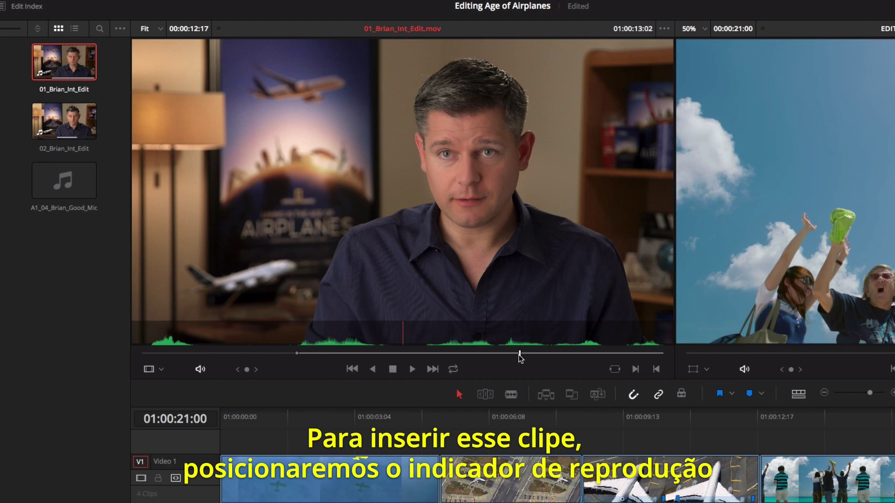
{"action": "key", "text": "o"}
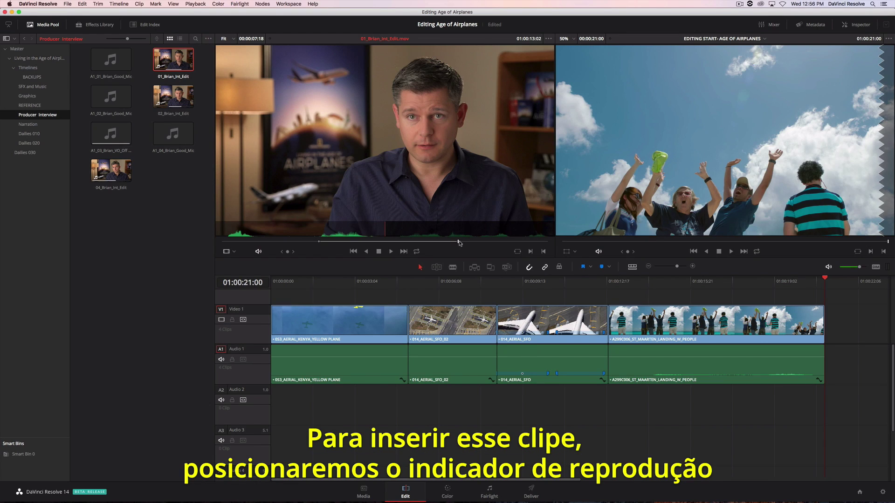
- Insert the marked interview clip into the timeline at 01:00:05:05, between the Kenya yellow plane clip and 014_AERIAL_SFO_02, using the Insert edit
{"action": "left_click_drag", "start_coordinate": [825, 279], "coordinate": [404, 283]}
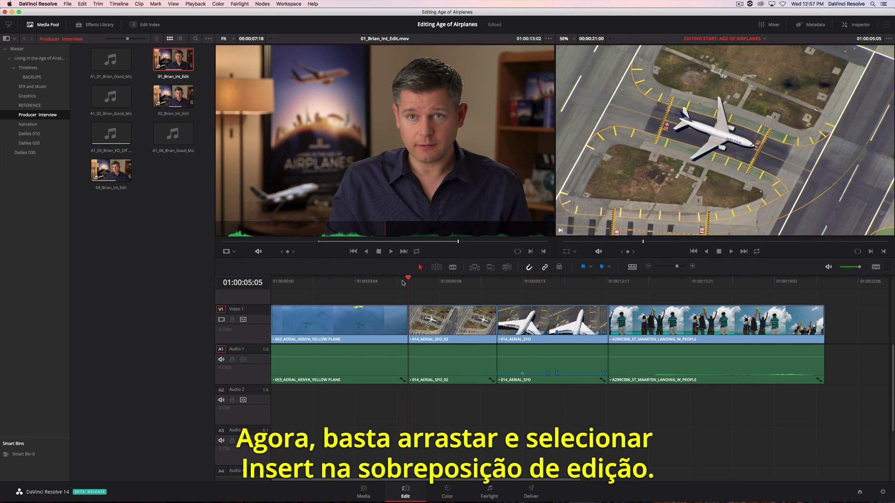
{"action": "left_click_drag", "start_coordinate": [347, 151], "coordinate": [820, 84]}
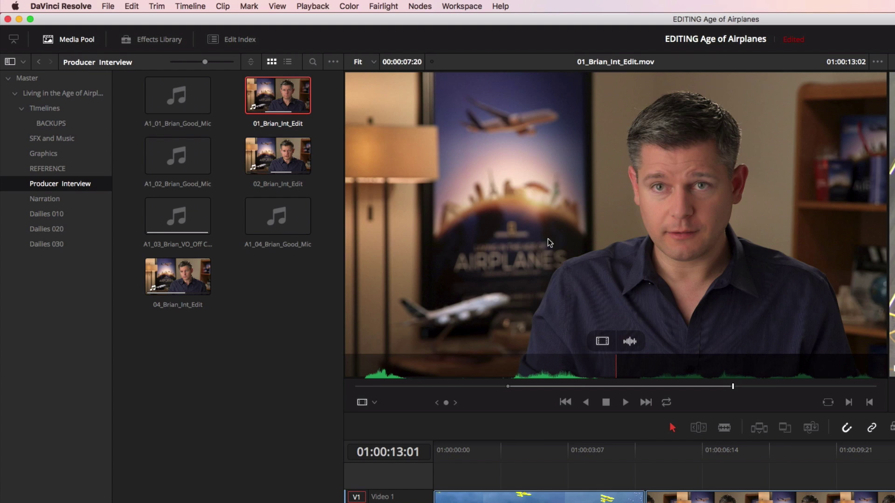
- Load the second interview video from the Producer Interview bin into the source viewer and add only its audio to the timeline
{"action": "double_click", "coordinate": [170, 95]}
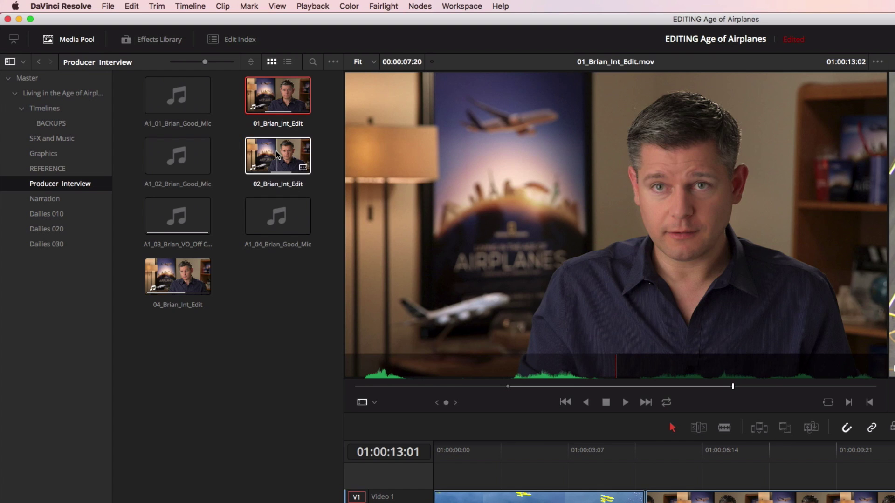
{"action": "mouse_move", "coordinate": [544, 252]}
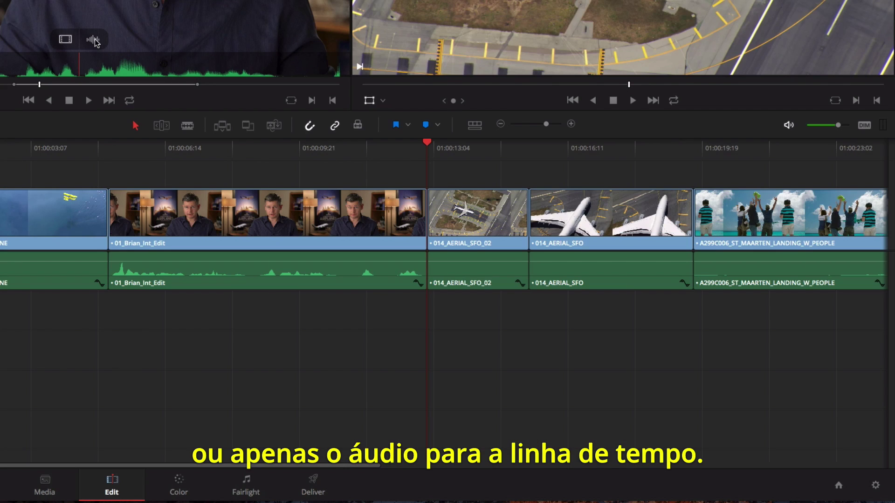
{"action": "left_click_drag", "start_coordinate": [630, 342], "coordinate": [888, 502]}
{"action": "left_click_drag", "start_coordinate": [351, 278], "coordinate": [511, 314]}
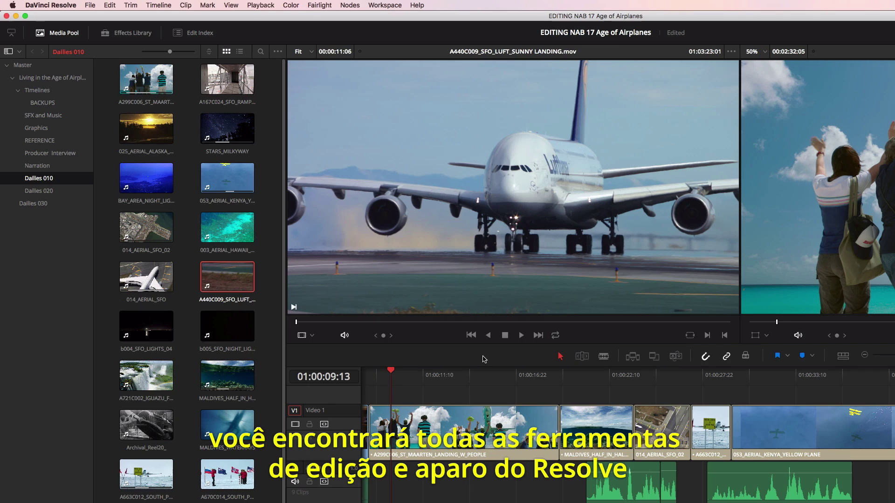
{"action": "left_click", "coordinate": [81, 5]}
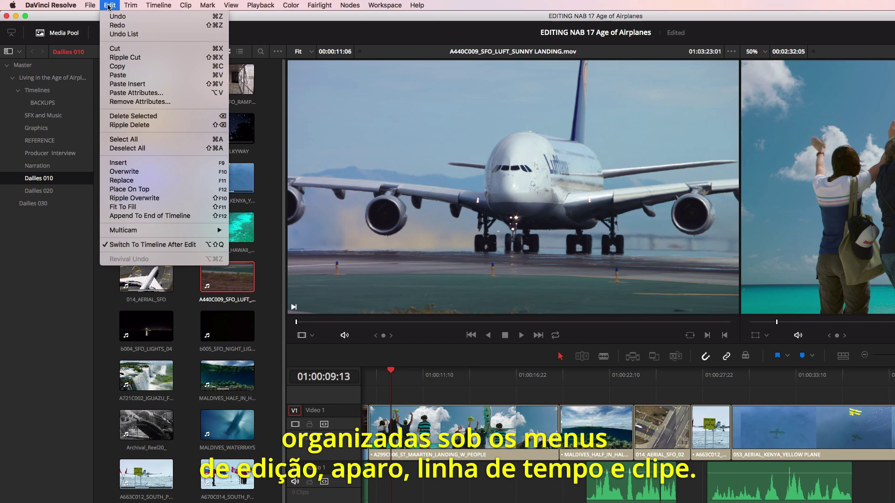
{"action": "mouse_move", "coordinate": [129, 6]}
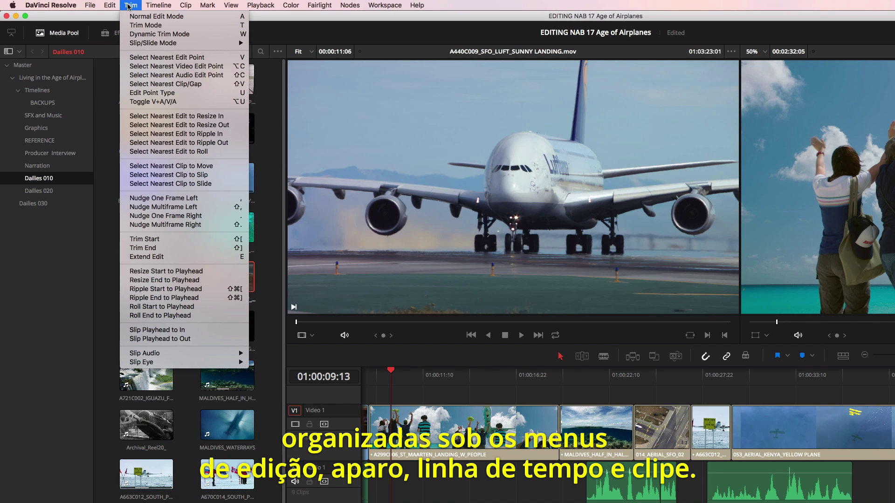
{"action": "left_click", "coordinate": [182, 6]}
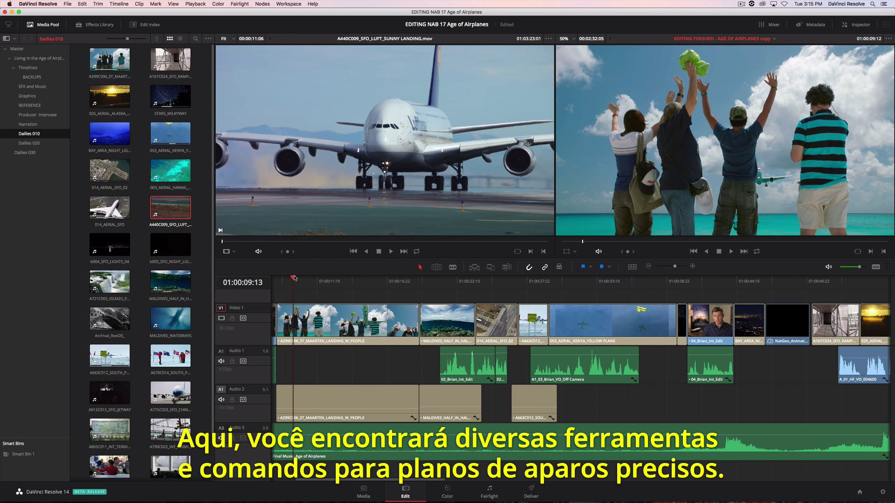
- Move the timeline playhead to 01:00:14:20 and roll the end of the St. Maarten landing clip to that position
{"action": "left_click_drag", "start_coordinate": [295, 280], "coordinate": [360, 297]}
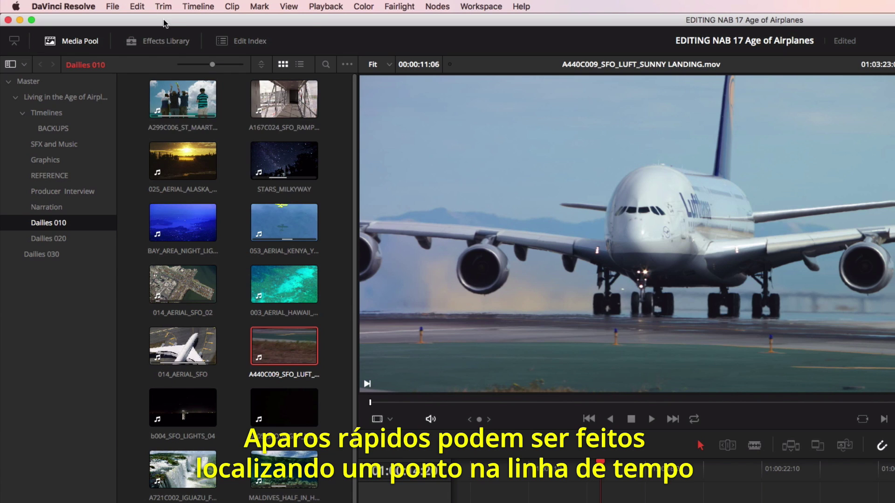
{"action": "left_click", "coordinate": [98, 4]}
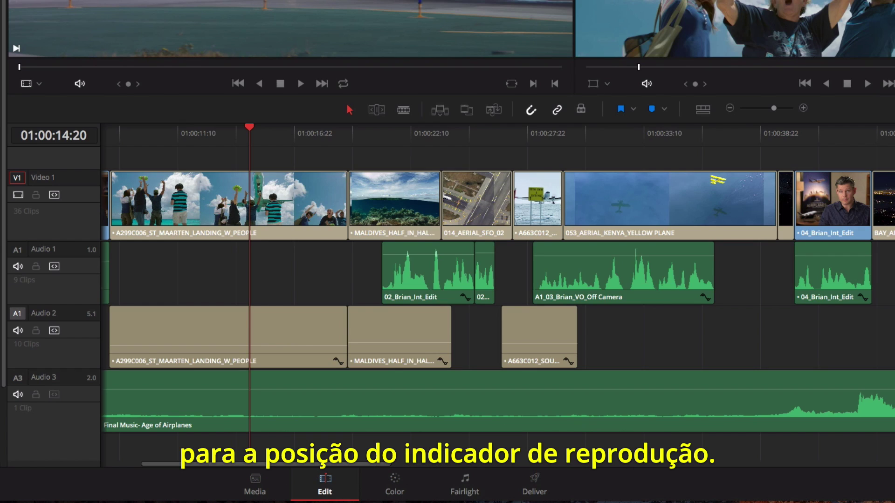
{"action": "left_click", "coordinate": [230, 394]}
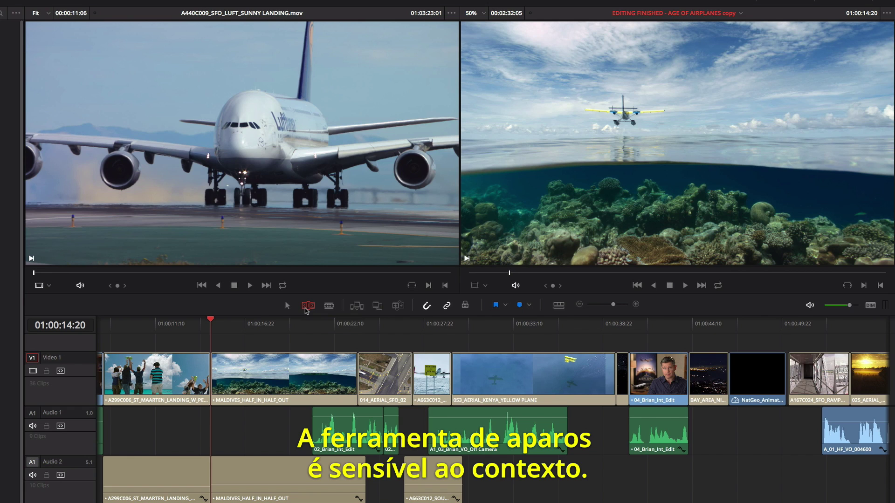
- With the Trim tool, ripple-trim the end of 053_AERIAL_KENYA_YELLOW PLANE shorter and roll its edit with STARS_MILKYWAY back into the Kenya clip
{"action": "left_click_drag", "start_coordinate": [613, 378], "coordinate": [584, 375]}
{"action": "left_click_drag", "start_coordinate": [575, 375], "coordinate": [550, 374]}
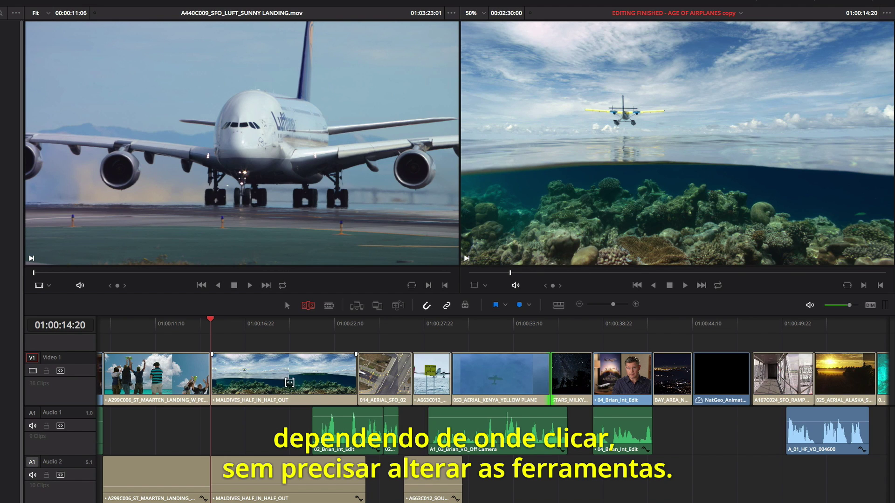
- Slip the content of MALDIVES_HALF_IN_HALF_OUT, and roll only the video edit between STARS_MILKYWAY and the following interview clip forward into the interview
{"action": "left_click", "coordinate": [287, 370]}
{"action": "left_click_drag", "start_coordinate": [287, 370], "coordinate": [342, 371]}
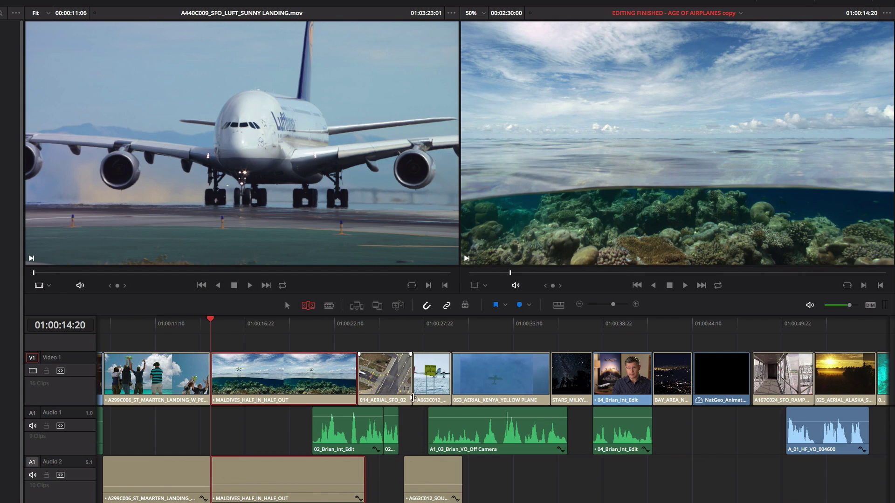
{"action": "left_click", "coordinate": [592, 376]}
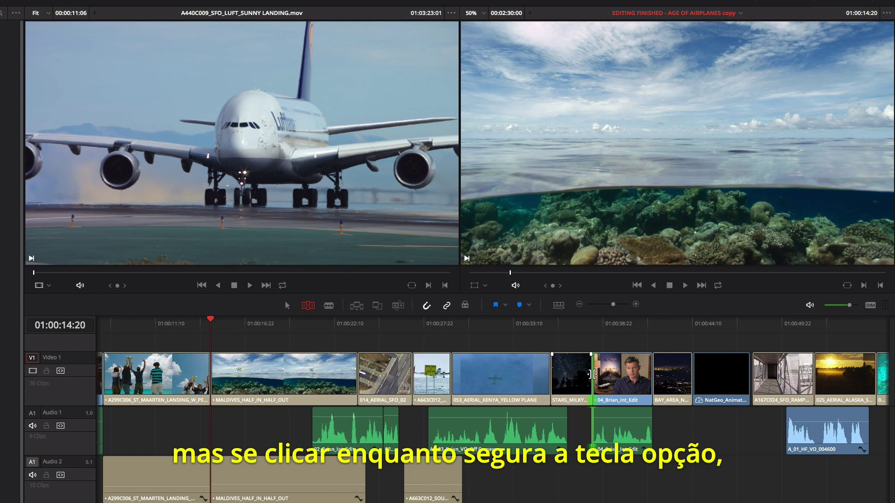
{"action": "left_click_drag", "start_coordinate": [592, 374], "coordinate": [611, 377]}
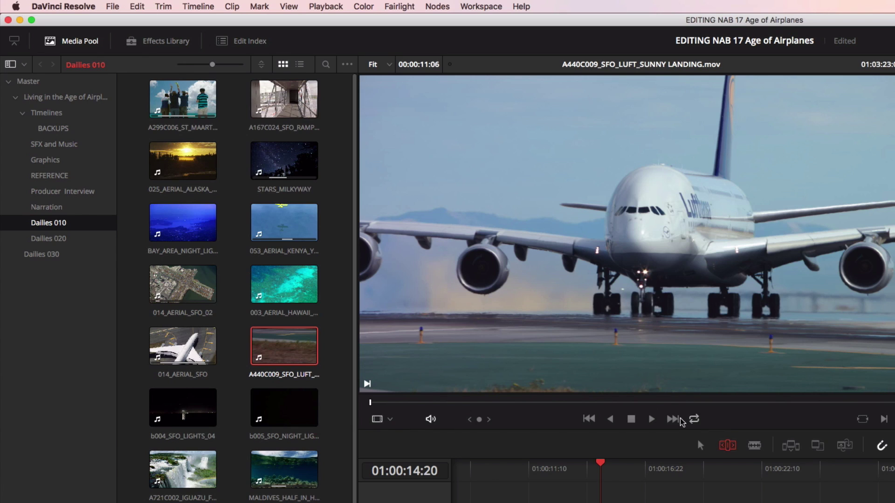
- Enable Dynamic Trim Mode and roll the video edit between STARS_MILKYWAY and the interview clip slowly forward and partly back
{"action": "left_click", "coordinate": [169, 7]}
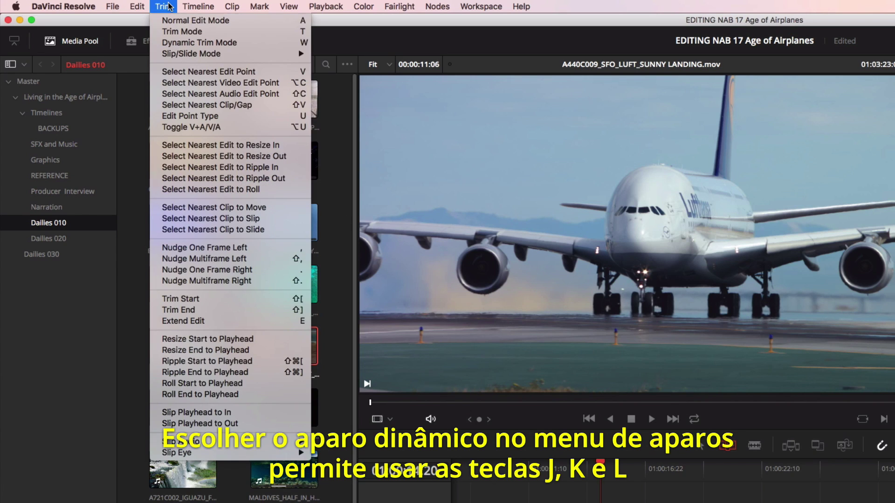
{"action": "left_click", "coordinate": [163, 43]}
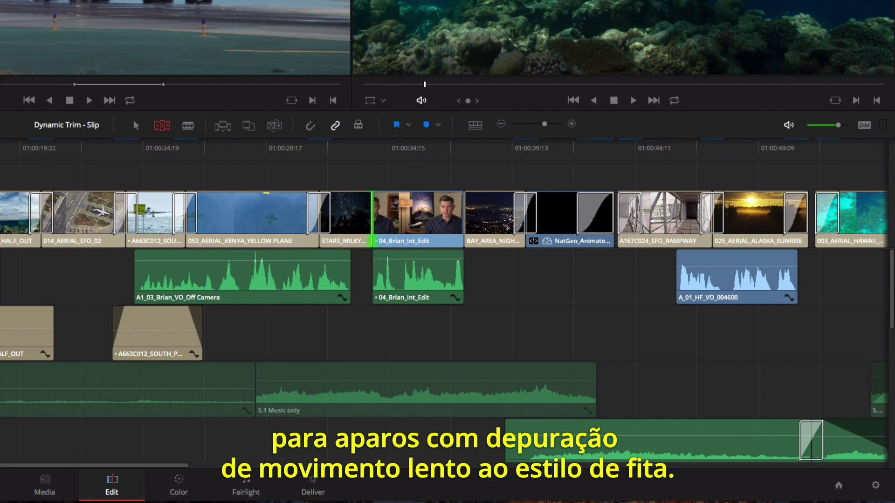
{"action": "key", "text": "k+l"}
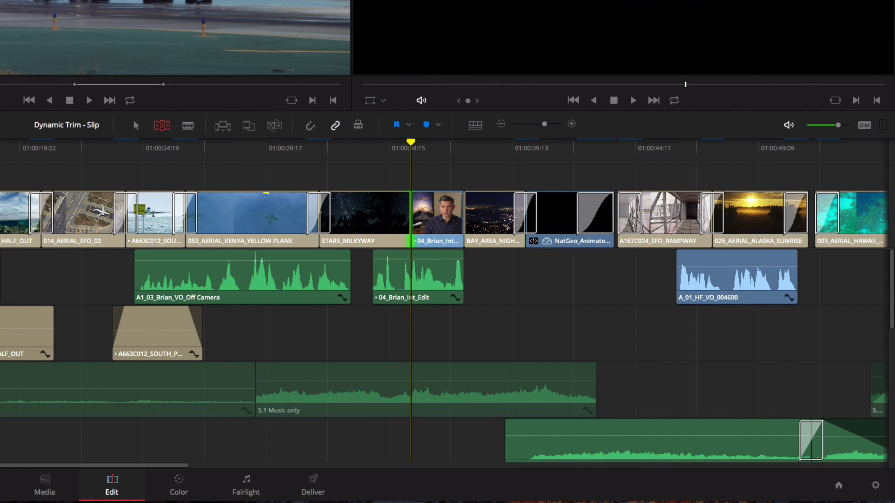
{"action": "key", "text": "k+j"}
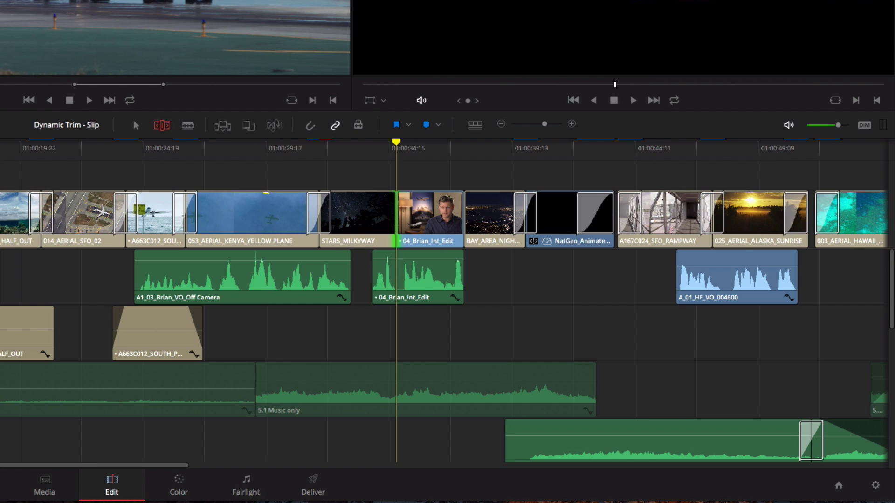
- Select the end of STARS_MILKYWAY together with the start of the off-camera voice-over on Audio 1 and ripple-trim both edit points simultaneously
{"action": "left_click", "coordinate": [387, 211]}
{"action": "left_click", "coordinate": [164, 277], "text": "ctrl"}
{"action": "key", "text": "space"}
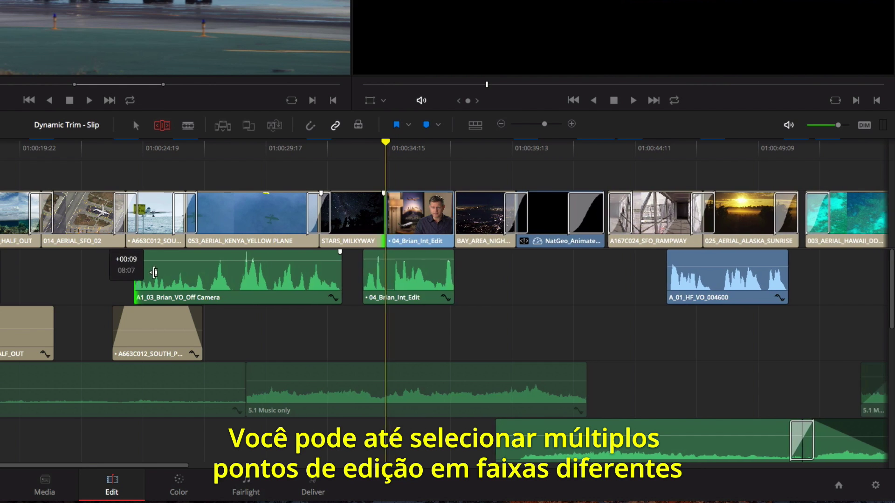
{"action": "key", "text": "a"}
{"action": "mouse_move", "coordinate": [133, 272]}
{"action": "left_mouse_down"}
{"action": "mouse_move", "coordinate": [181, 272]}
{"action": "mouse_move", "coordinate": [150, 273]}
{"action": "left_mouse_up"}
- Leave dynamic trimming, select all edit points across the title and credit clips at the timeline's end, and trim those clips shorter together
{"action": "key", "text": "w"}
{"action": "left_click_drag", "start_coordinate": [152, 468], "coordinate": [654, 452]}
{"action": "key", "text": "t"}
{"action": "left_click_drag", "start_coordinate": [168, 172], "coordinate": [749, 278]}
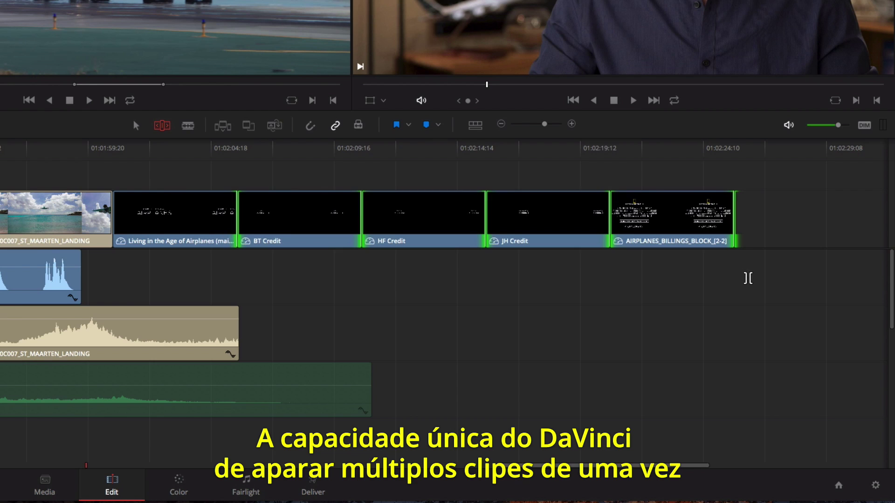
{"action": "left_click", "coordinate": [604, 221]}
{"action": "left_click_drag", "start_coordinate": [603, 221], "coordinate": [505, 229]}
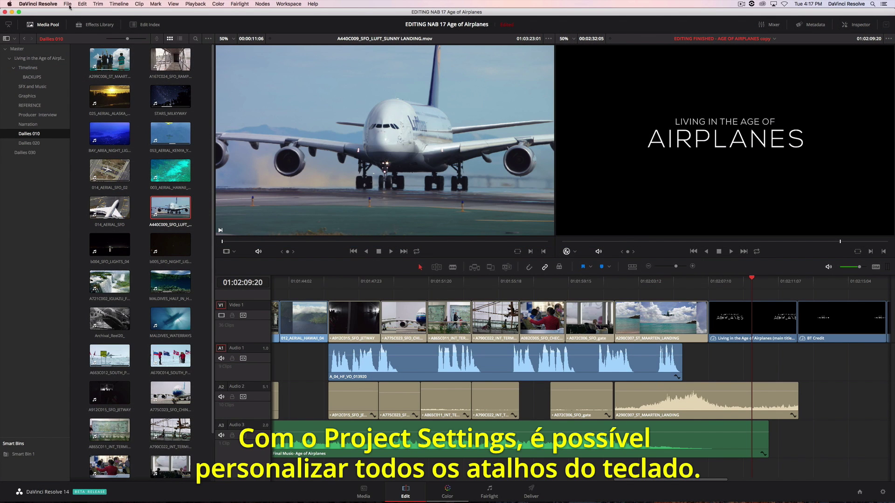
- In the project settings' Keyboard Mapping, choose the DaVinci Resolve keyboard set and create a new set from it named My Keyboard
{"action": "left_click", "coordinate": [68, 4]}
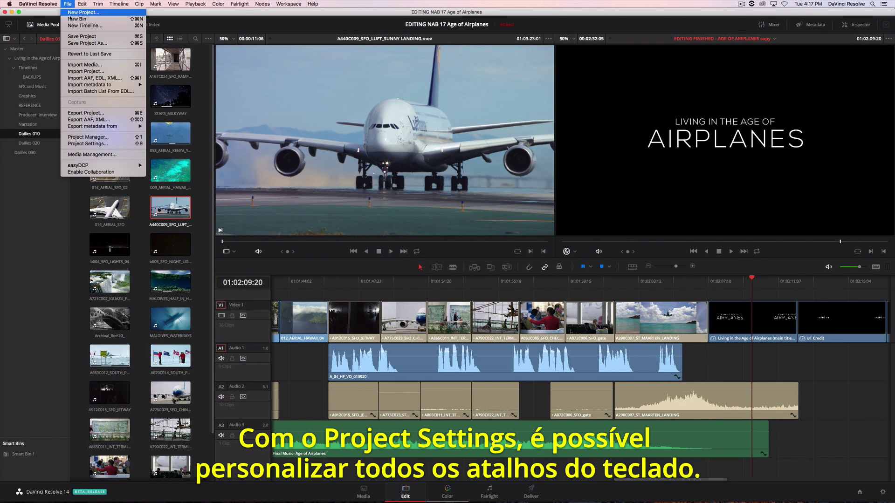
{"action": "left_click", "coordinate": [80, 146]}
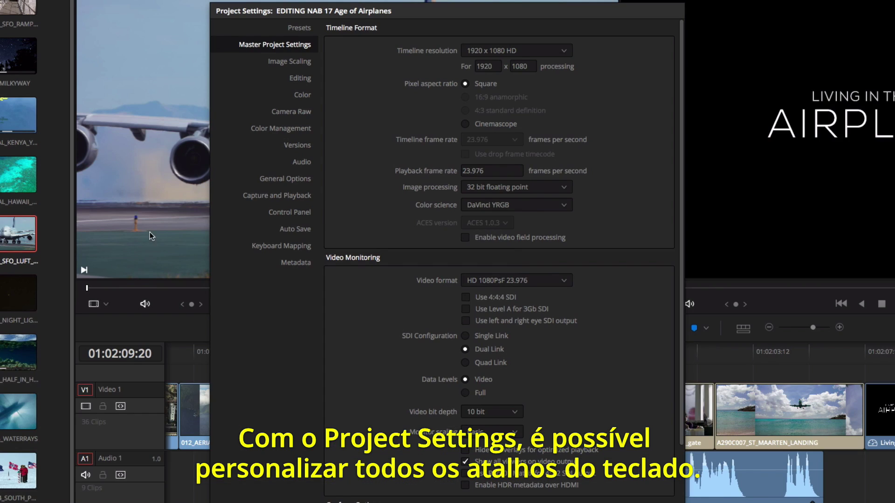
{"action": "left_click", "coordinate": [254, 248]}
{"action": "left_click", "coordinate": [401, 52]}
{"action": "left_click", "coordinate": [395, 70]}
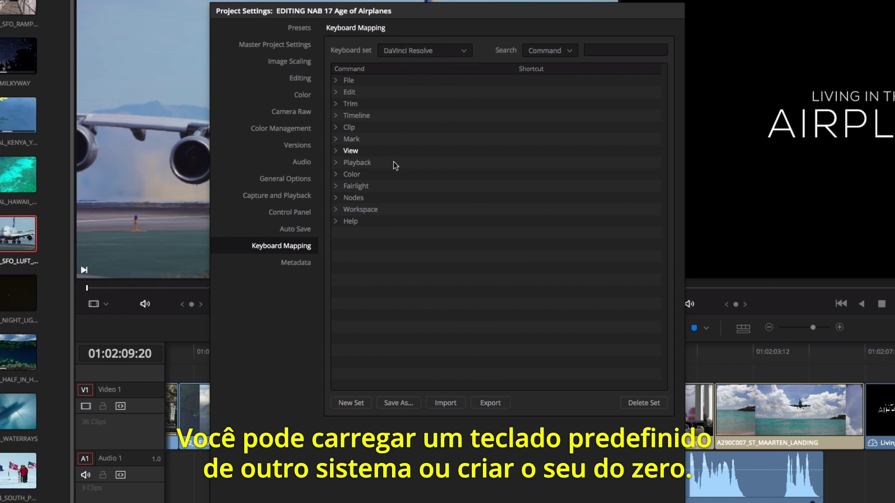
{"action": "left_click", "coordinate": [350, 402]}
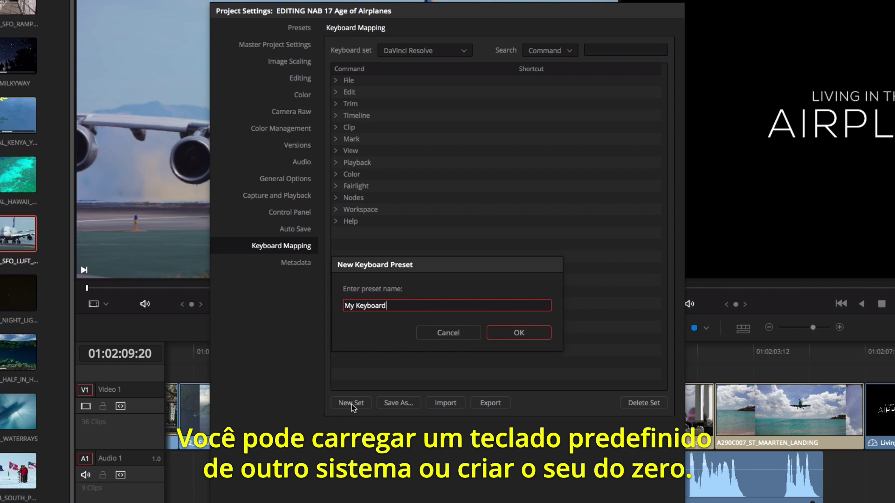
{"action": "left_click", "coordinate": [514, 333]}
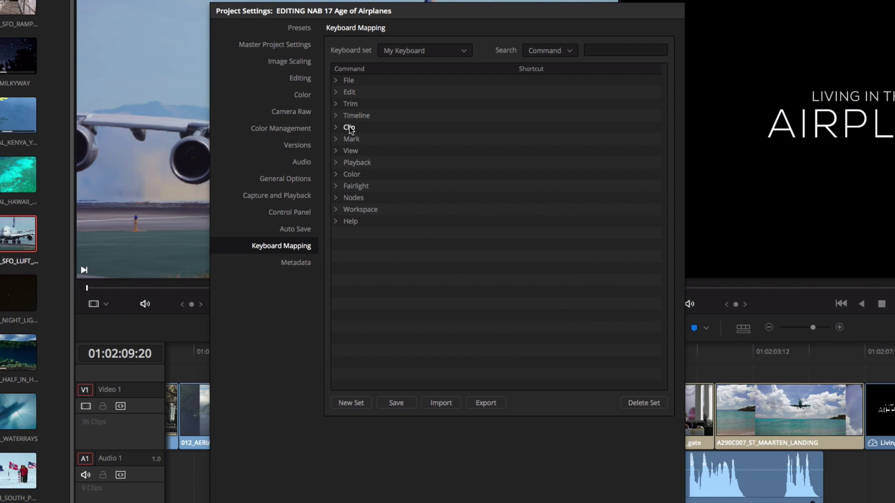
- Assign P as the shortcut for the Trim command Normal Edit Mode and save the keyboard set and project settings
{"action": "left_click", "coordinate": [351, 103]}
{"action": "left_click", "coordinate": [522, 116]}
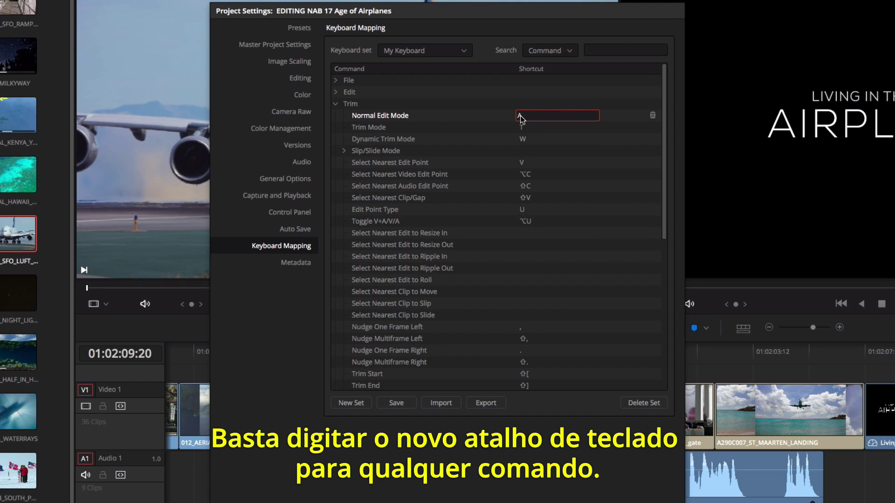
{"action": "left_click", "coordinate": [542, 131]}
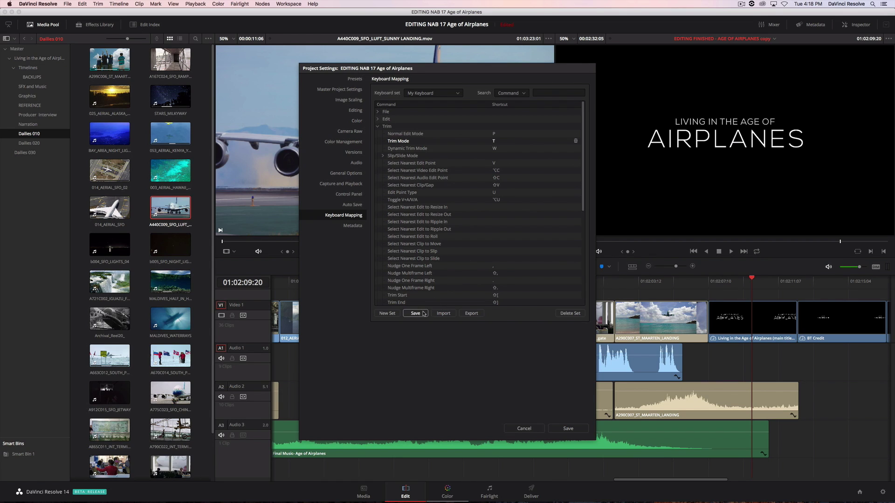
{"action": "left_click", "coordinate": [570, 427]}
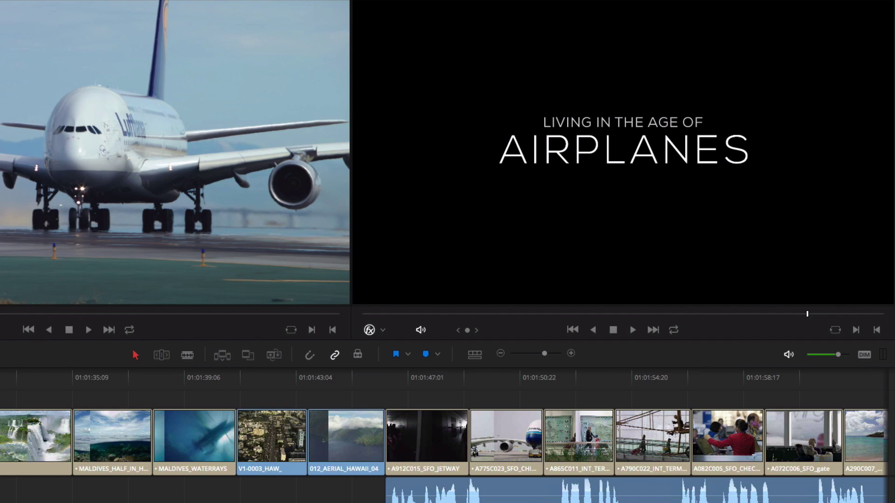
- Add a 24-frame Cross Dissolve at the edit between MALDIVES_HALF_IN_HALF_OUT and MALDIVES_WATERRAYS and play the transition back
{"action": "key", "text": "space"}
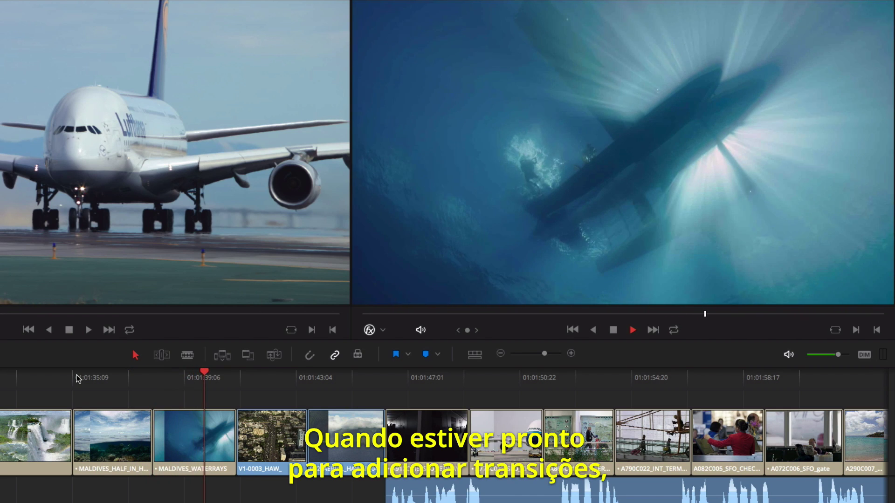
{"action": "key", "text": "space"}
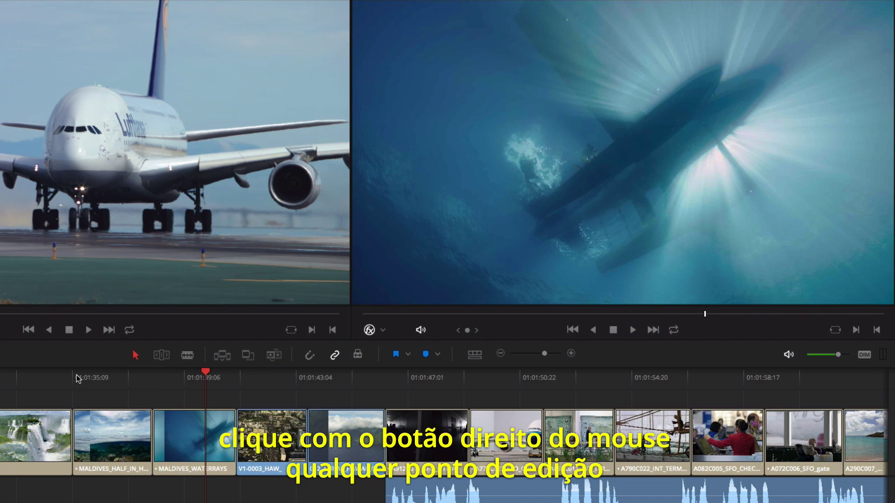
{"action": "right_click", "coordinate": [152, 432]}
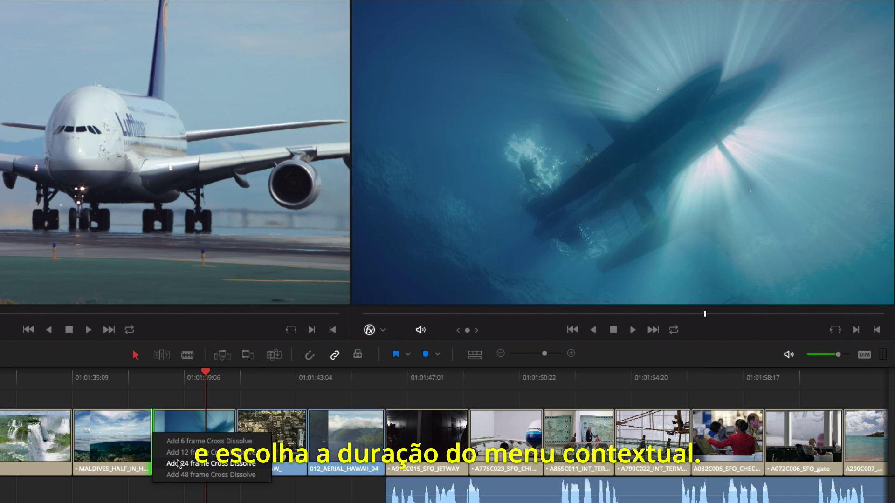
{"action": "left_click", "coordinate": [179, 464]}
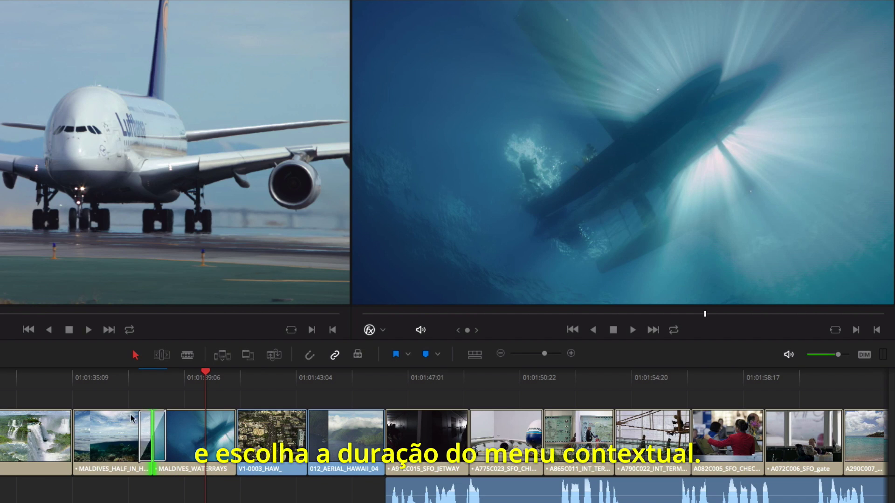
{"action": "left_click", "coordinate": [84, 377]}
{"action": "key", "text": "space"}
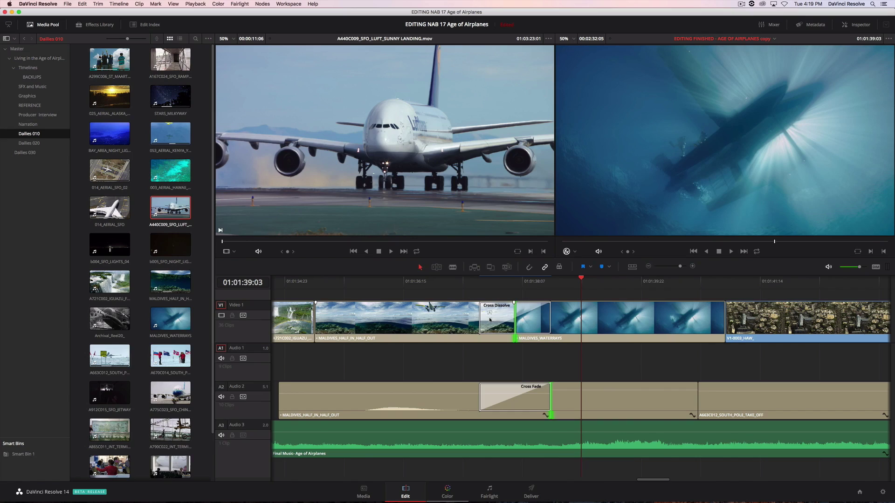
- Set the Cross Dissolve between the two MALDIVES clips to 26 frames, centered on the edit, with the Film style
{"action": "left_click", "coordinate": [490, 319]}
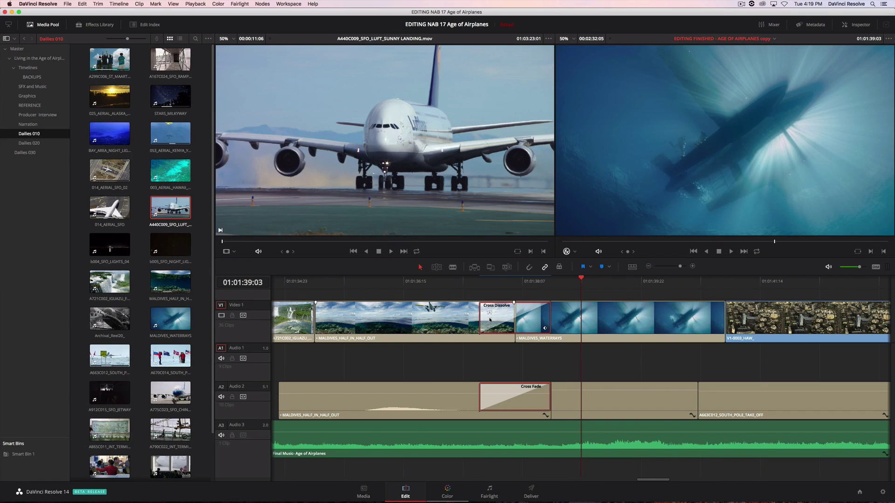
{"action": "double_click", "coordinate": [489, 320]}
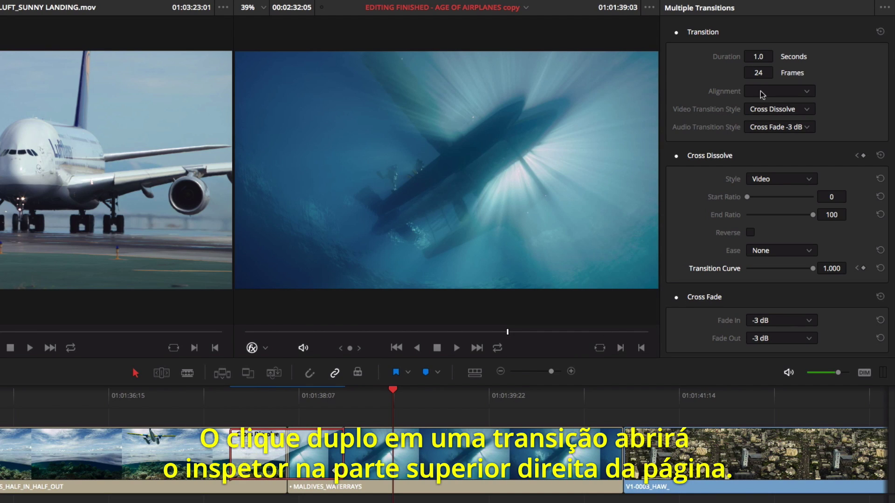
{"action": "mouse_move", "coordinate": [776, 56]}
{"action": "left_mouse_down"}
{"action": "mouse_move", "coordinate": [766, 56]}
{"action": "mouse_move", "coordinate": [777, 55]}
{"action": "left_mouse_up"}
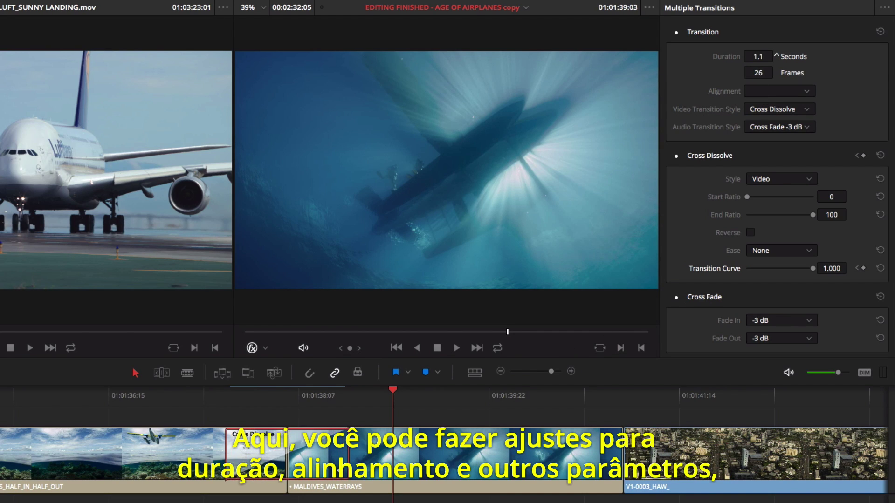
{"action": "left_click", "coordinate": [779, 93]}
{"action": "left_click", "coordinate": [782, 119]}
{"action": "left_click", "coordinate": [794, 179]}
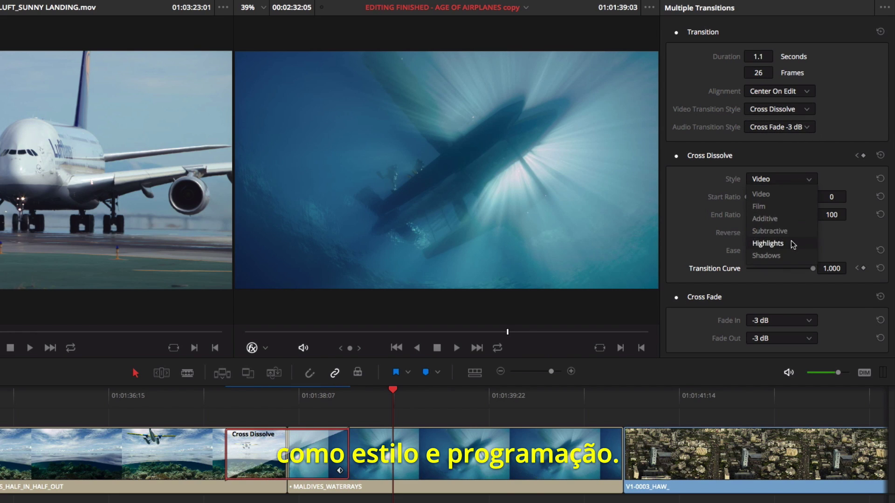
{"action": "left_click", "coordinate": [783, 211]}
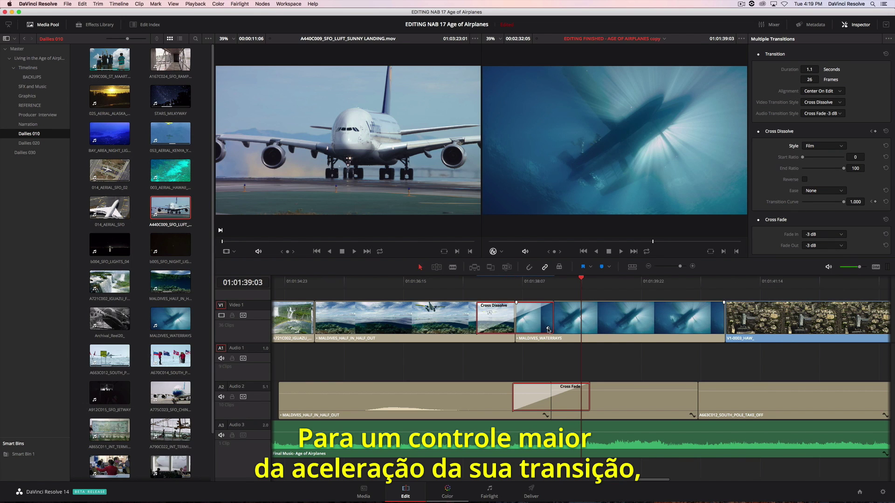
- Open the Cross Dissolve's transition curve in the timeline and ease the curve at its end and start keyframes
{"action": "left_click", "coordinate": [548, 330]}
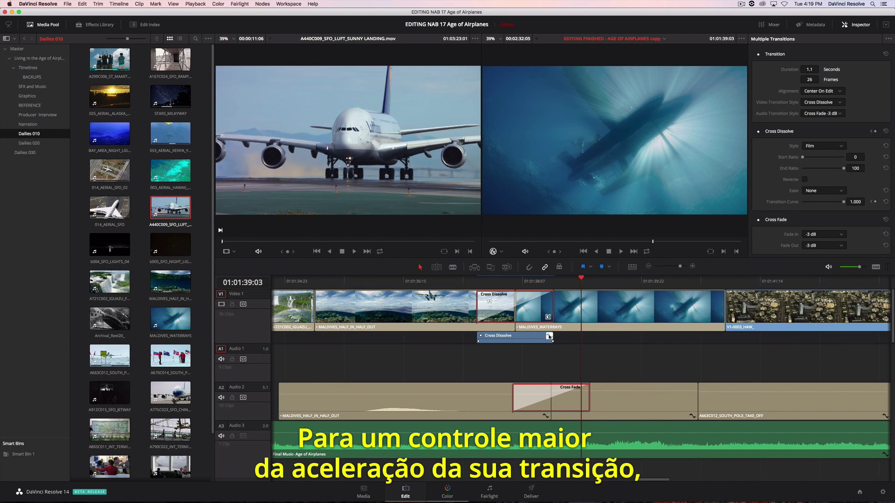
{"action": "left_click", "coordinate": [549, 335]}
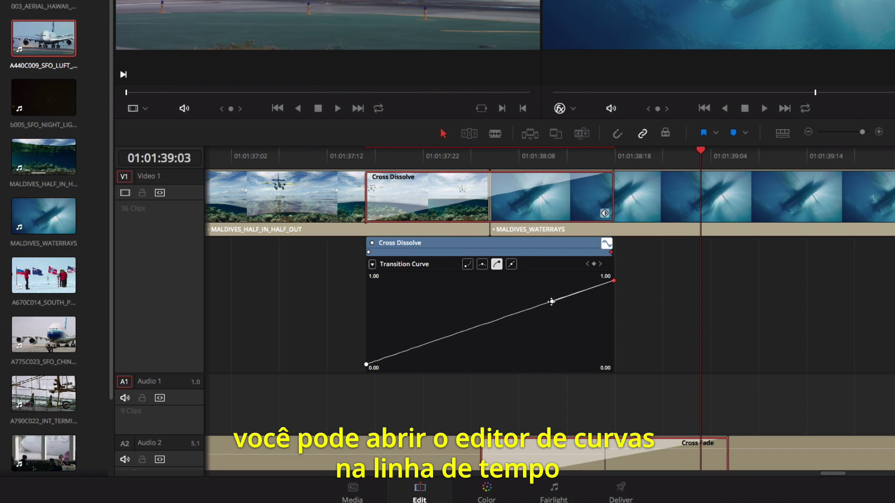
{"action": "left_click_drag", "start_coordinate": [551, 301], "coordinate": [550, 290]}
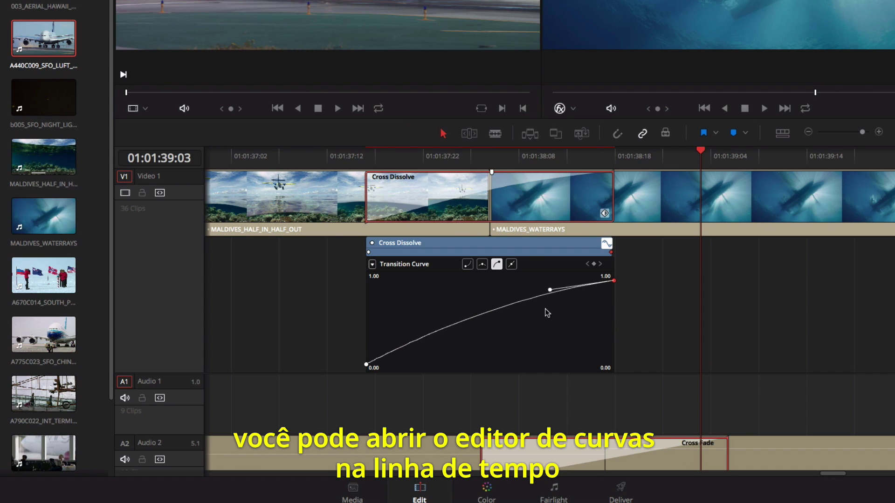
{"action": "left_click", "coordinate": [370, 367]}
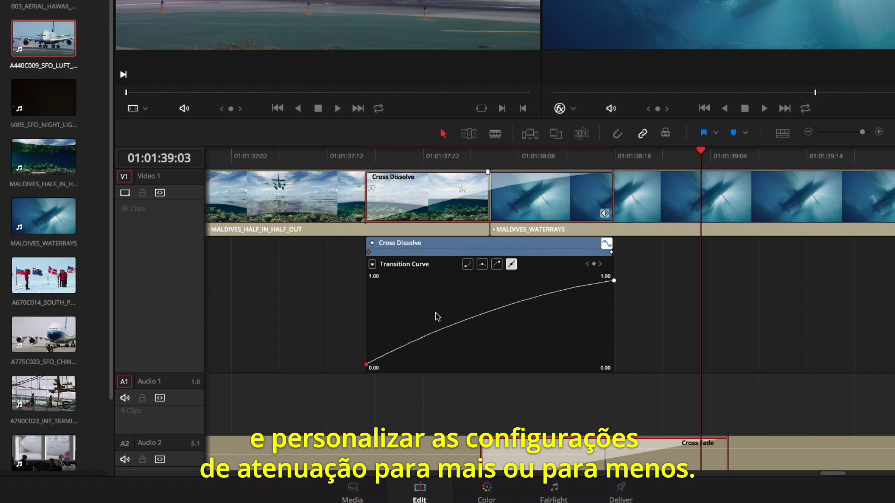
{"action": "left_click", "coordinate": [467, 265]}
{"action": "left_click_drag", "start_coordinate": [431, 364], "coordinate": [436, 364]}
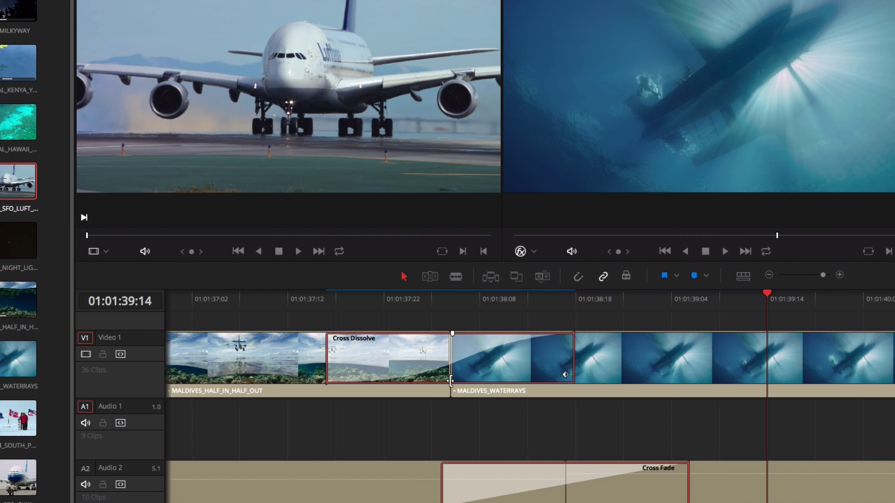
- Save the customized Cross Dissolve as a transition preset named Film Dissolve
{"action": "right_click", "coordinate": [390, 353]}
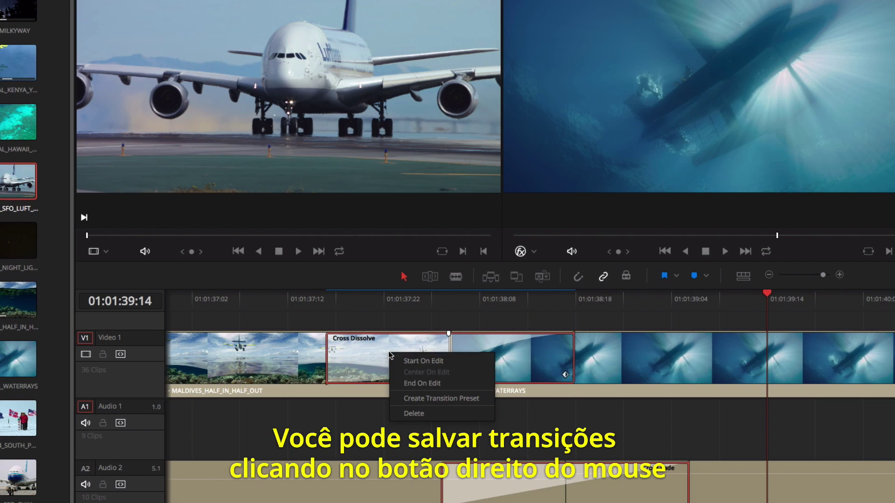
{"action": "left_click", "coordinate": [417, 399]}
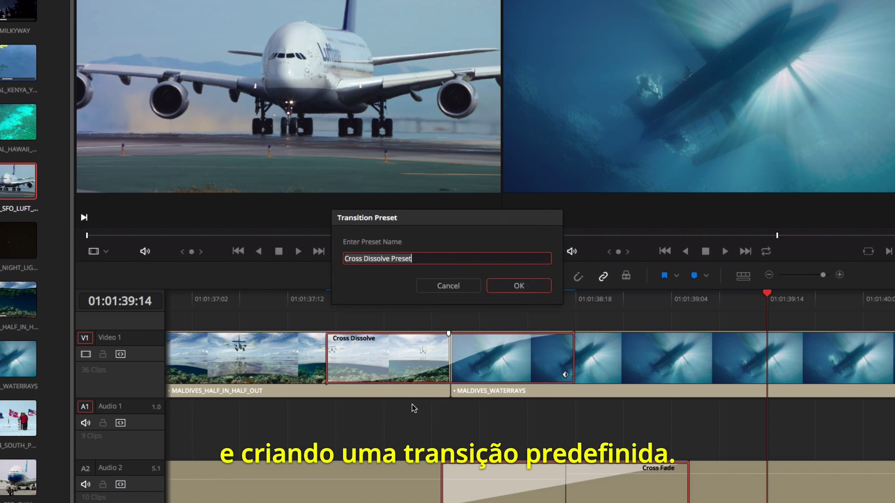
{"action": "type", "text": "Film Dissolve"}
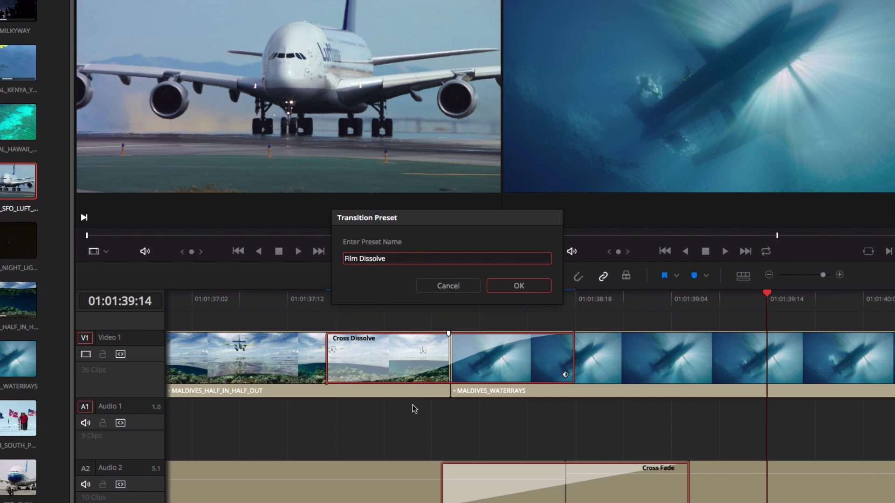
{"action": "left_click", "coordinate": [512, 286]}
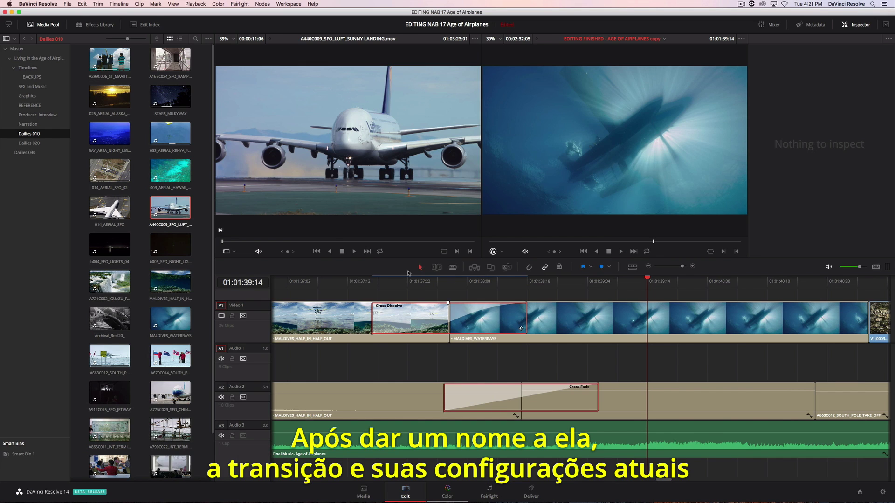
- Open the Effects Library and look through the video transitions and the ResolveFX filters
{"action": "left_click", "coordinate": [95, 24]}
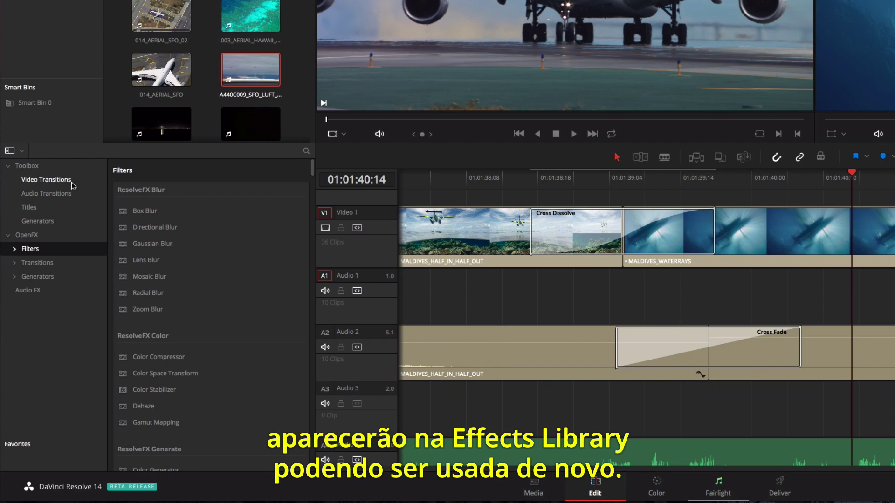
{"action": "left_click", "coordinate": [72, 184]}
{"action": "scroll", "coordinate": [307, 233], "scroll_direction": "down", "scroll_amount": 5}
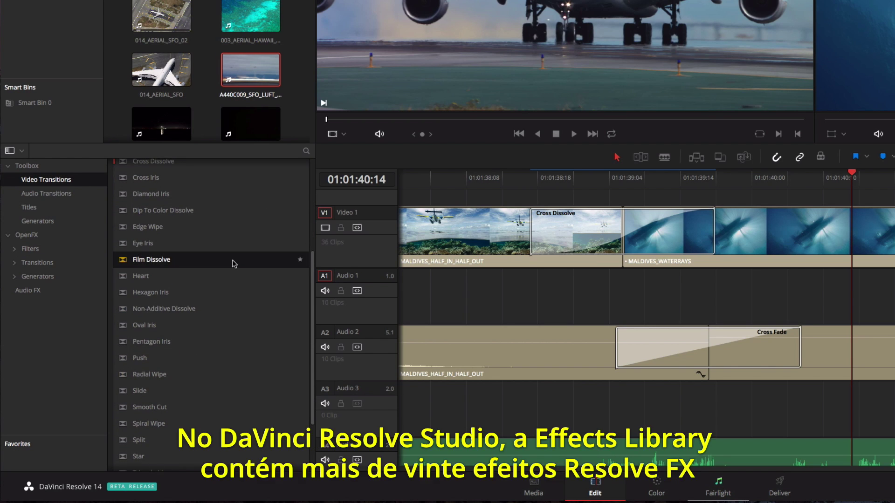
{"action": "left_click", "coordinate": [90, 250]}
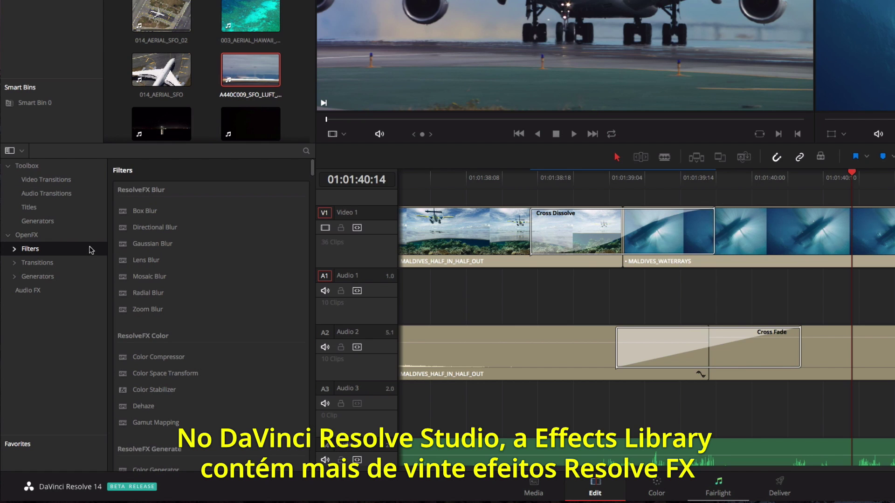
{"action": "left_click_drag", "start_coordinate": [311, 169], "coordinate": [309, 208]}
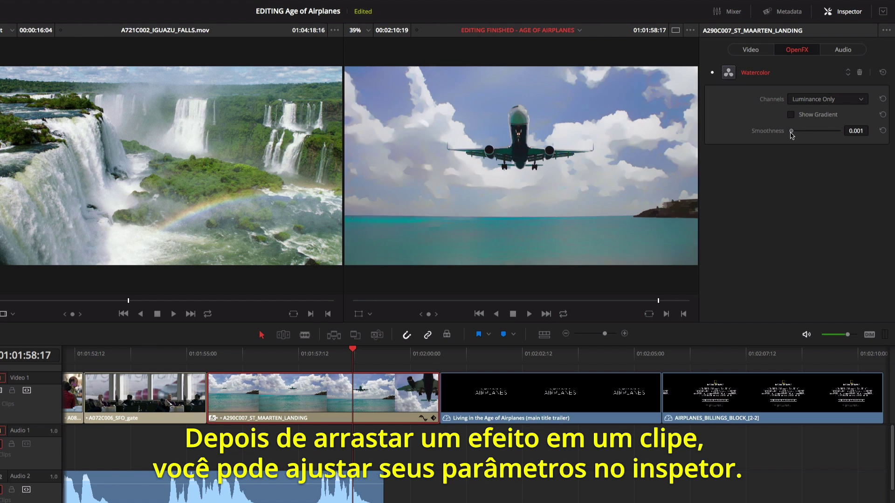
- Set the Watercolor effect's Smoothness to 0.017 on A290C007_ST_MAARTEN_LANDING and toggle its gradient display on and off
{"action": "left_click_drag", "start_coordinate": [805, 135], "coordinate": [819, 135]}
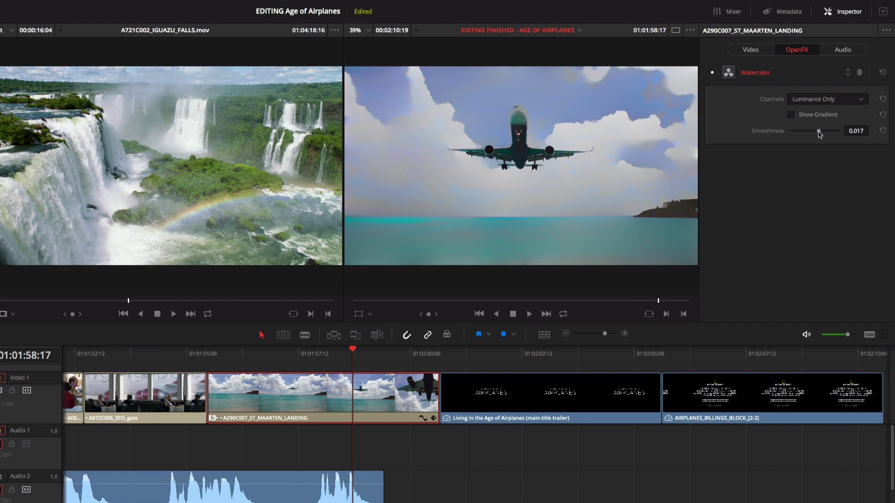
{"action": "left_click", "coordinate": [794, 117]}
{"action": "left_click", "coordinate": [795, 119]}
- At the start of the main title clip, enable Transform keyframes and set Zoom to 0.710 and Position Y to -194
{"action": "left_click", "coordinate": [440, 355]}
{"action": "left_click", "coordinate": [468, 383]}
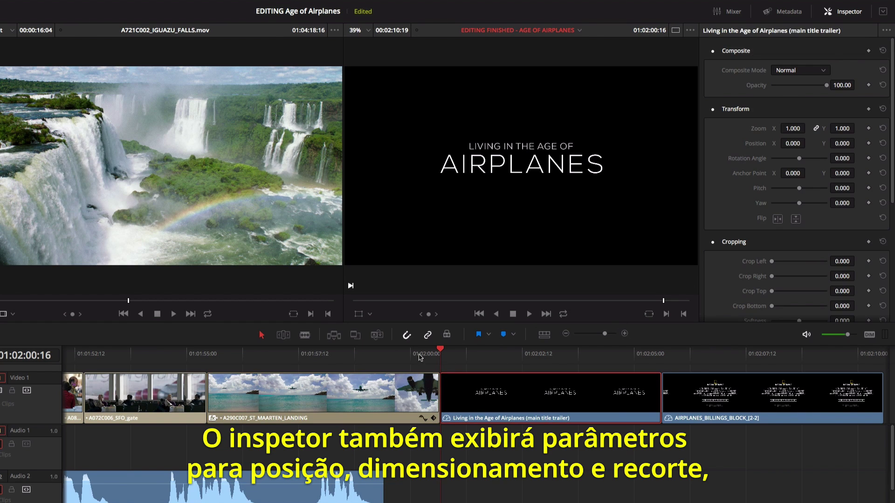
{"action": "left_click", "coordinate": [358, 315]}
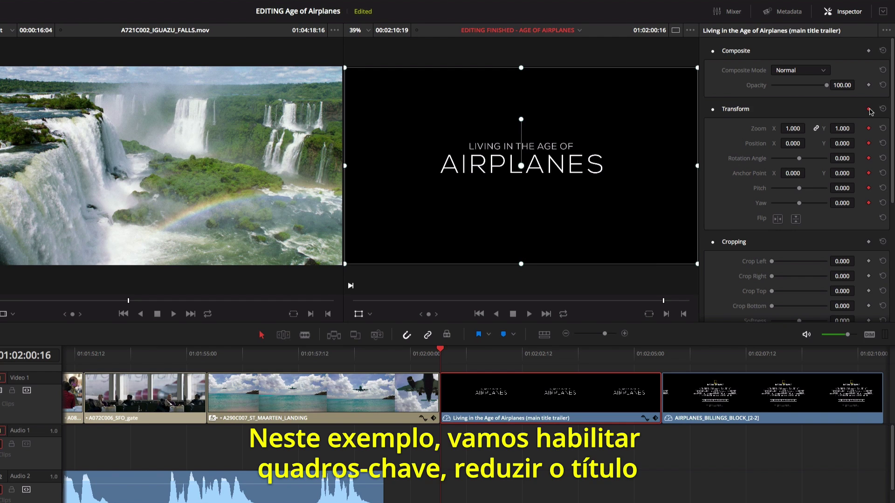
{"action": "left_click_drag", "start_coordinate": [793, 128], "coordinate": [765, 128]}
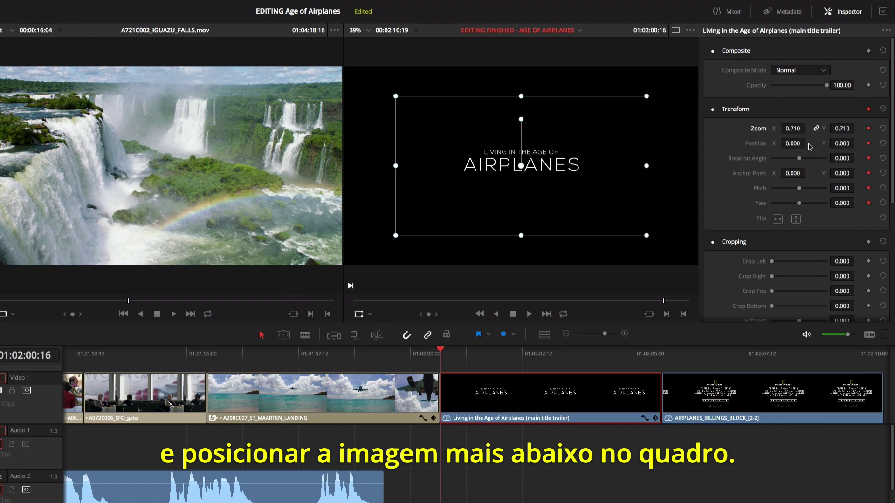
{"action": "mouse_move", "coordinate": [842, 143]}
{"action": "left_mouse_down"}
{"action": "mouse_move", "coordinate": [857, 144]}
{"action": "mouse_move", "coordinate": [843, 144]}
{"action": "left_mouse_up"}
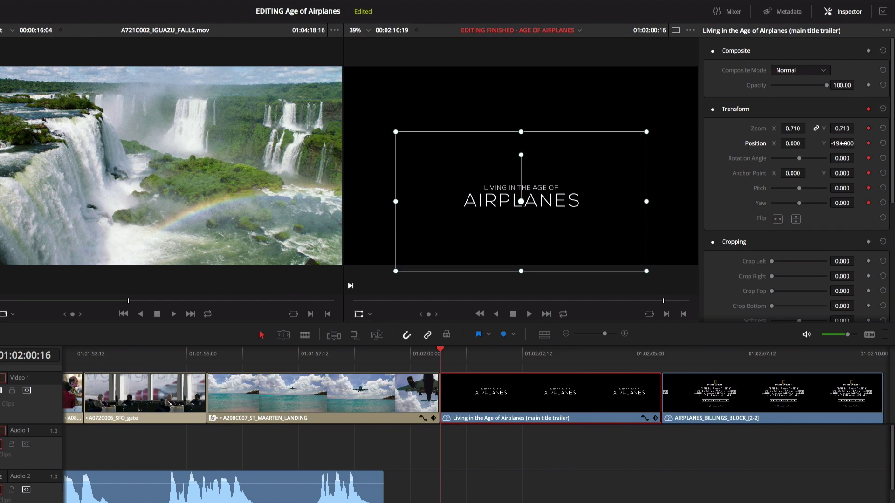
- At the end of the main title clip, keyframe Zoom at 0.970 and Position Y at 10
{"action": "left_click_drag", "start_coordinate": [443, 352], "coordinate": [656, 360]}
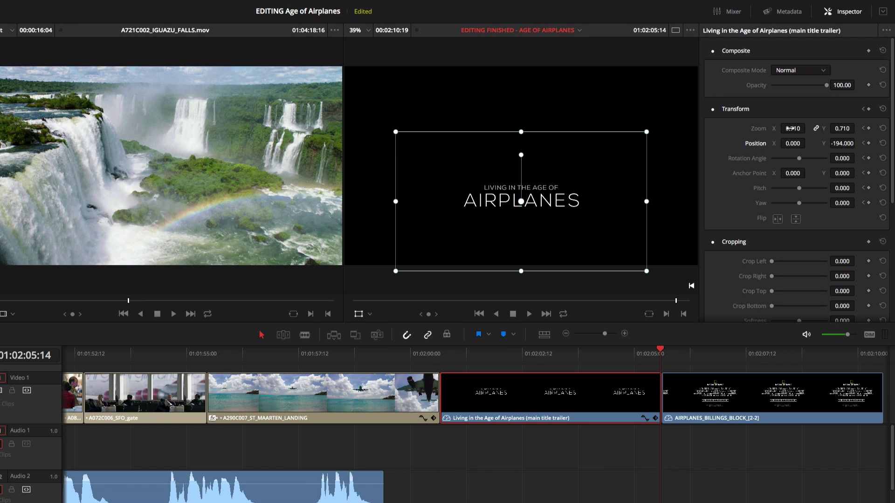
{"action": "mouse_move", "coordinate": [791, 128]}
{"action": "left_mouse_down"}
{"action": "mouse_move", "coordinate": [857, 143]}
{"action": "mouse_move", "coordinate": [838, 145]}
{"action": "left_mouse_up"}
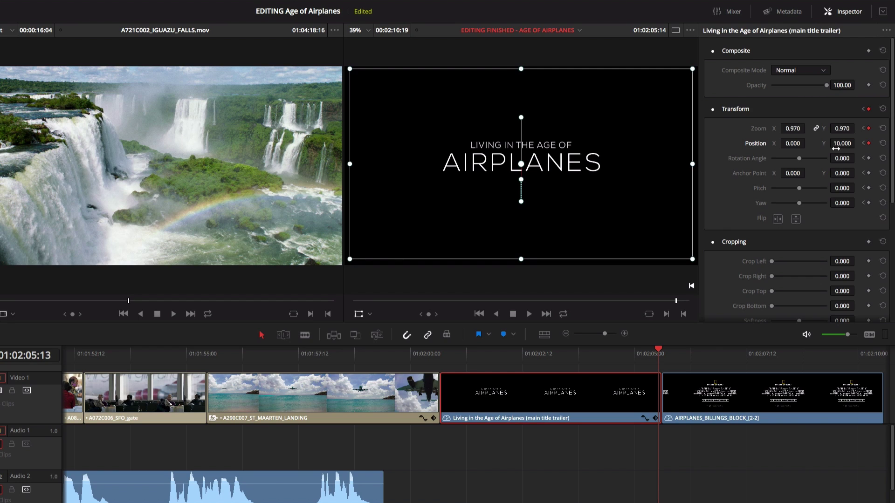
- Set both keyframes on the title's motion path to Smooth and reshape the path by moving the title up and left
{"action": "right_click", "coordinate": [523, 202]}
{"action": "left_click", "coordinate": [541, 222]}
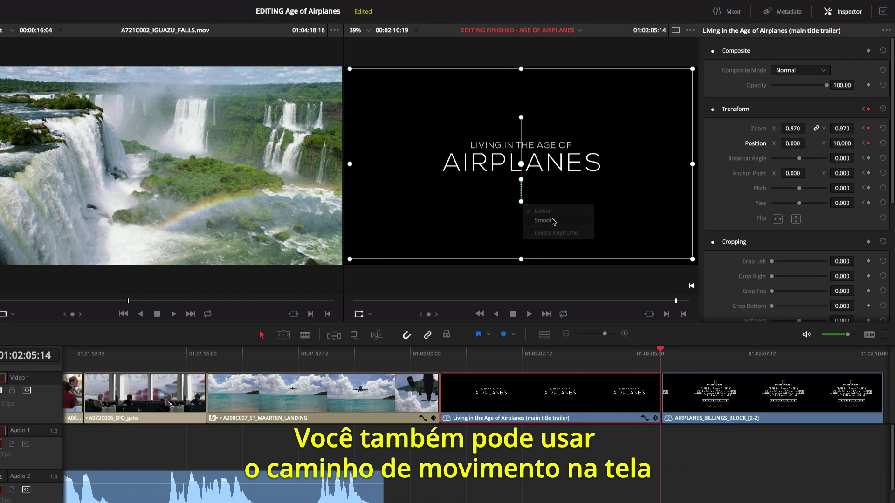
{"action": "right_click", "coordinate": [522, 183]}
{"action": "left_click", "coordinate": [542, 200]}
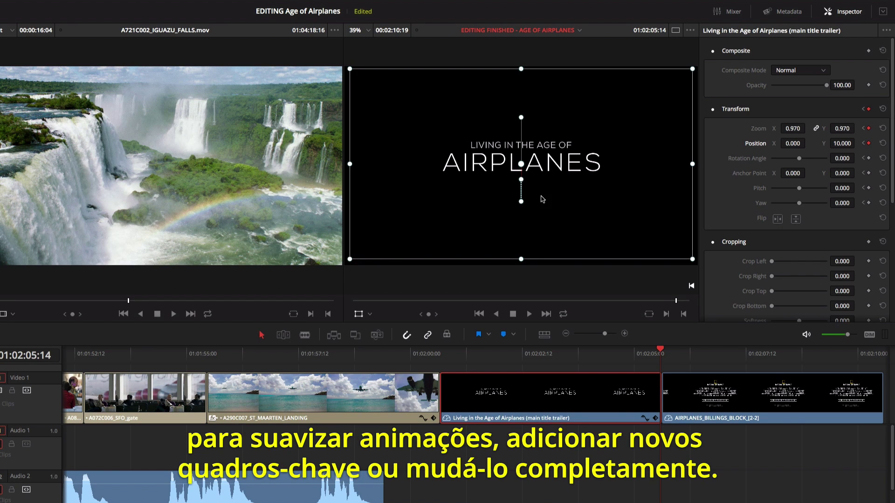
{"action": "mouse_move", "coordinate": [522, 165]}
{"action": "left_mouse_down"}
{"action": "mouse_move", "coordinate": [549, 144]}
{"action": "mouse_move", "coordinate": [451, 136]}
{"action": "left_mouse_up"}
{"action": "mouse_move", "coordinate": [450, 90]}
{"action": "left_mouse_down"}
{"action": "mouse_move", "coordinate": [432, 97]}
{"action": "mouse_move", "coordinate": [450, 93]}
{"action": "left_mouse_up"}
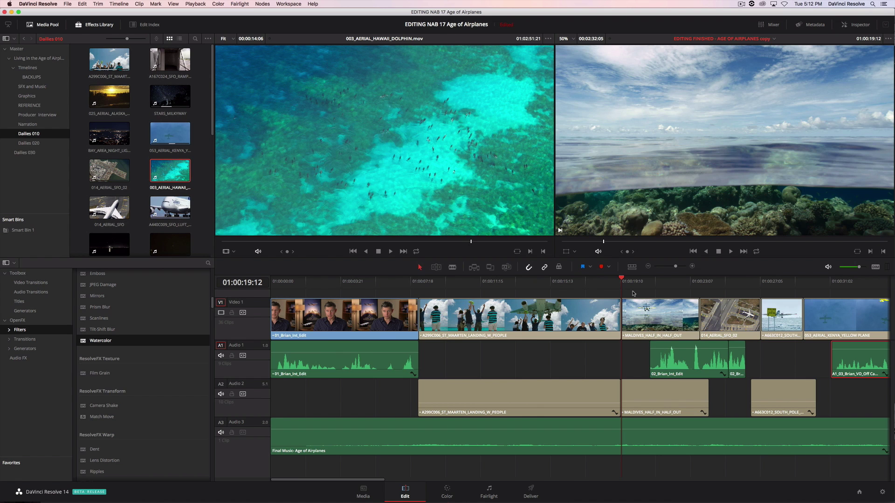
- Change the speed of the MALDIVES_HALF_IN_HALF_OUT clip to 50% and play it back from its start
{"action": "key", "text": "space"}
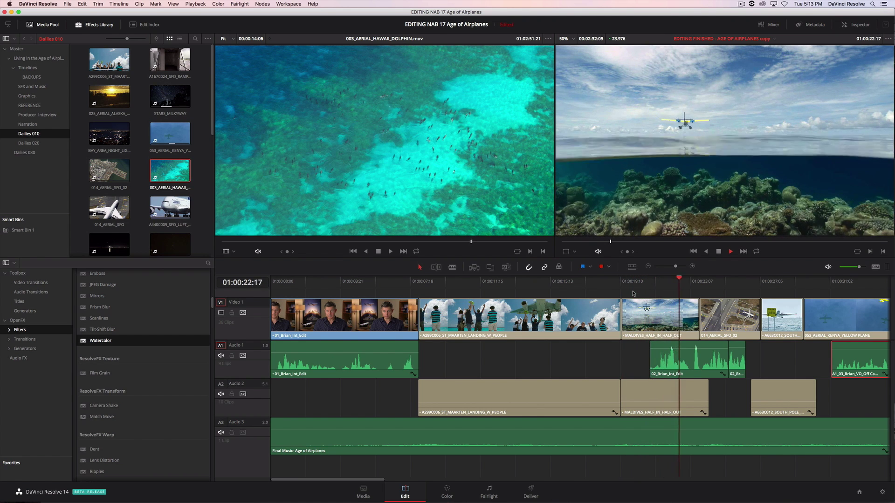
{"action": "right_click", "coordinate": [643, 310]}
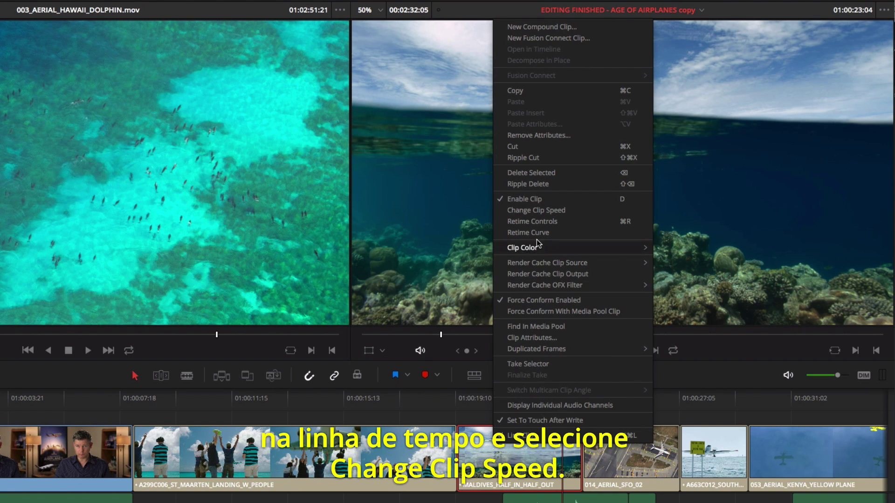
{"action": "left_click", "coordinate": [535, 211]}
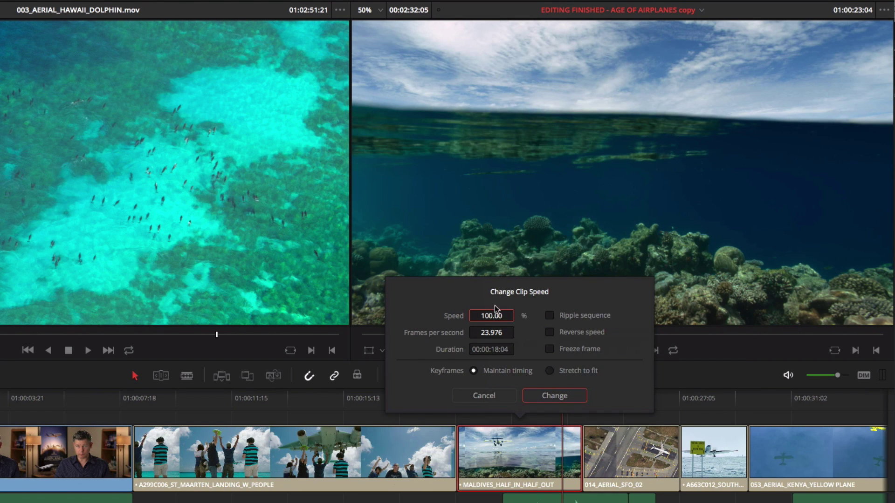
{"action": "type", "text": "50"}
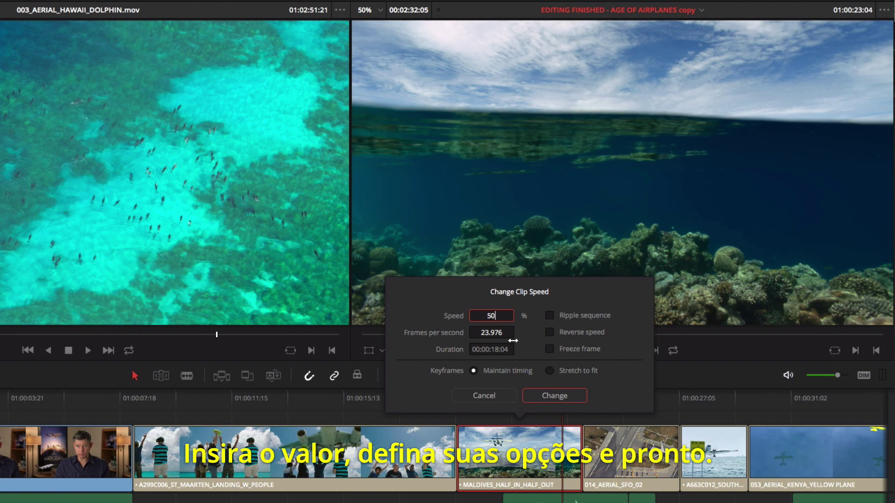
{"action": "left_click", "coordinate": [555, 396]}
{"action": "left_click", "coordinate": [459, 395]}
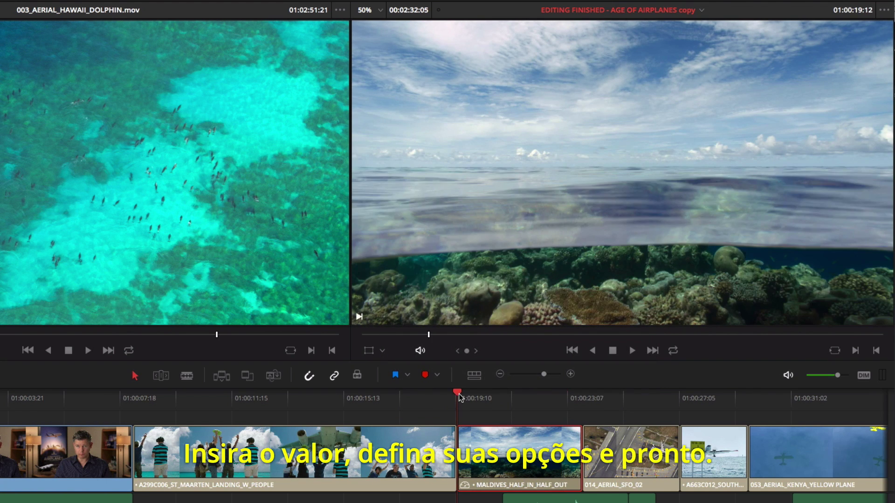
{"action": "key", "text": "space"}
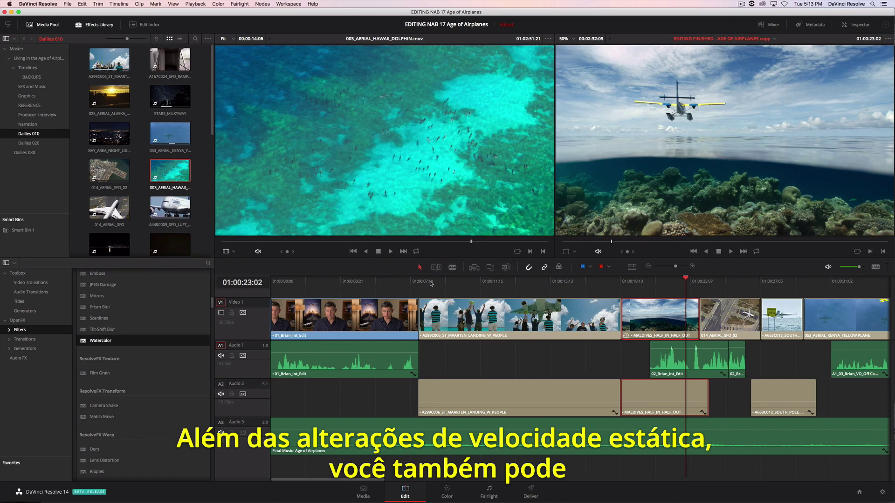
- Play the A299C006_ST_MAARTEN_LANDING_W_PEOPLE clip from near its start to examine the plane passing over the people
{"action": "left_click", "coordinate": [430, 282]}
{"action": "key", "text": "space"}
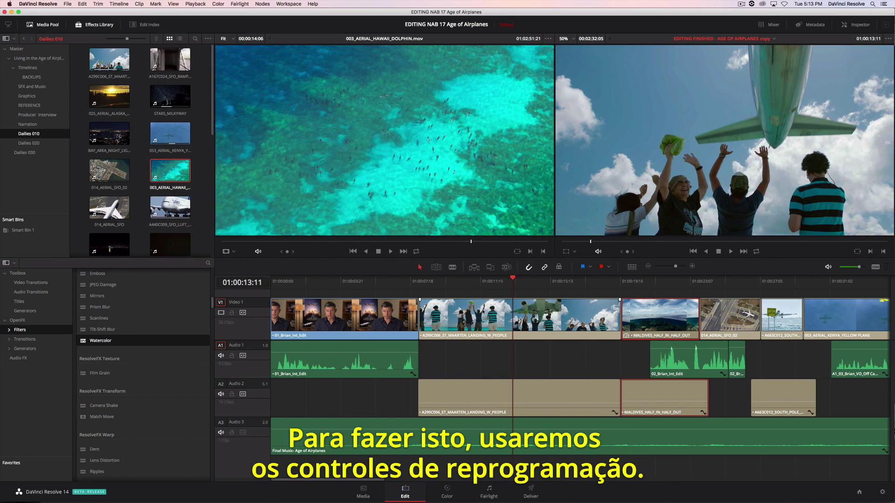
- Show the retime controls on the A299C006_ST_MAARTEN_LANDING_W_PEOPLE clip and add a speed point at the frame where the plane arrives
{"action": "right_click", "coordinate": [486, 313]}
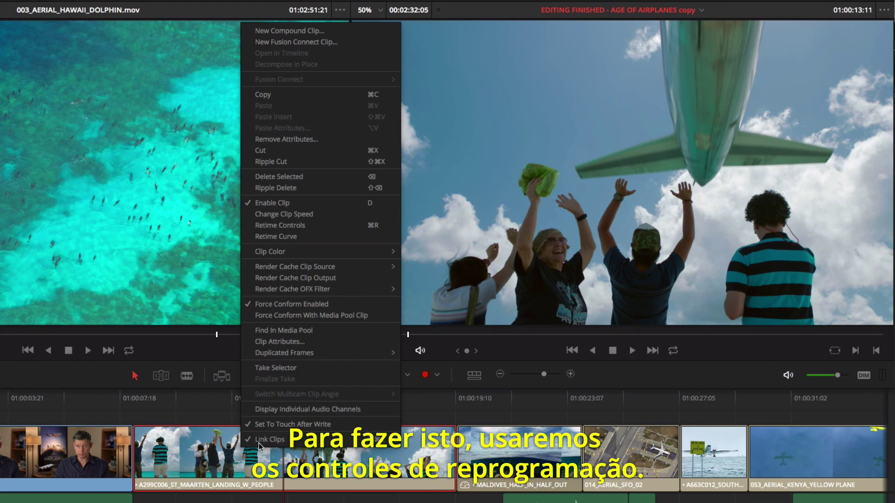
{"action": "left_click", "coordinate": [296, 224]}
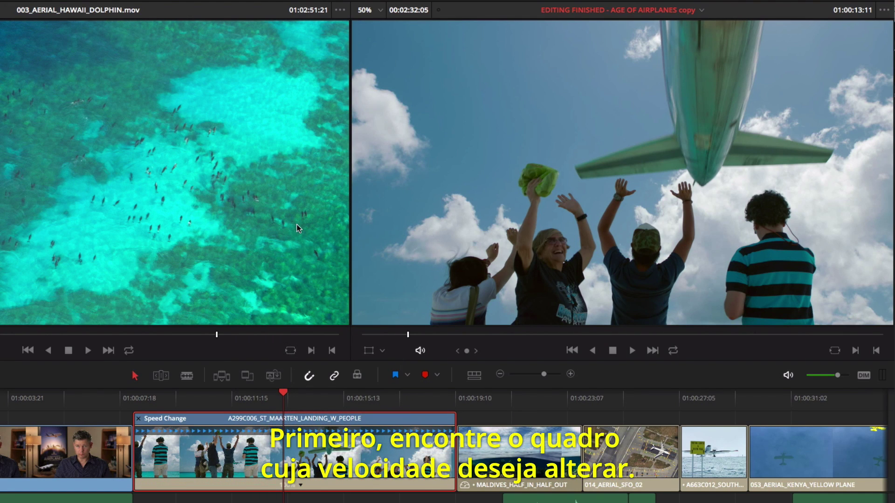
{"action": "left_click_drag", "start_coordinate": [146, 400], "coordinate": [242, 400]}
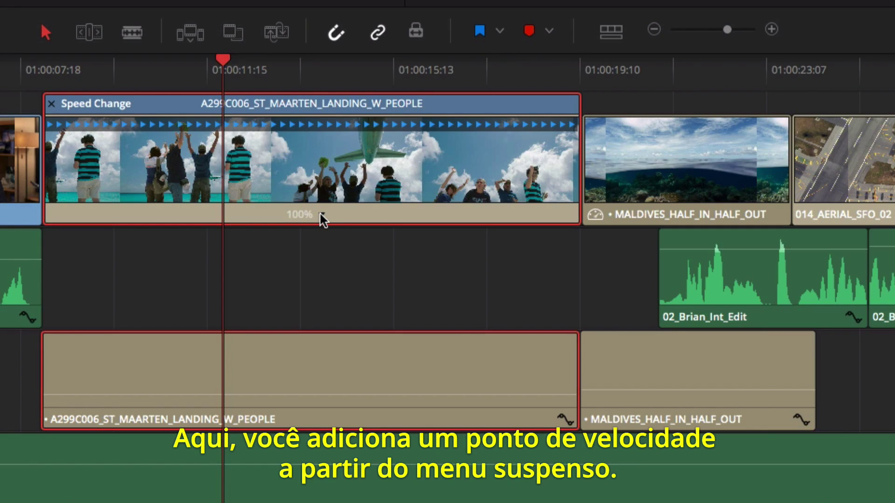
{"action": "left_click", "coordinate": [322, 215]}
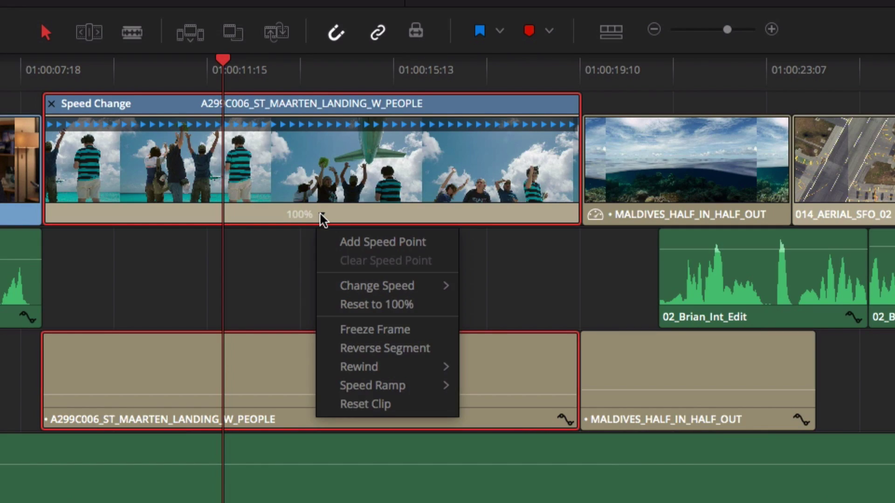
{"action": "left_click", "coordinate": [375, 243]}
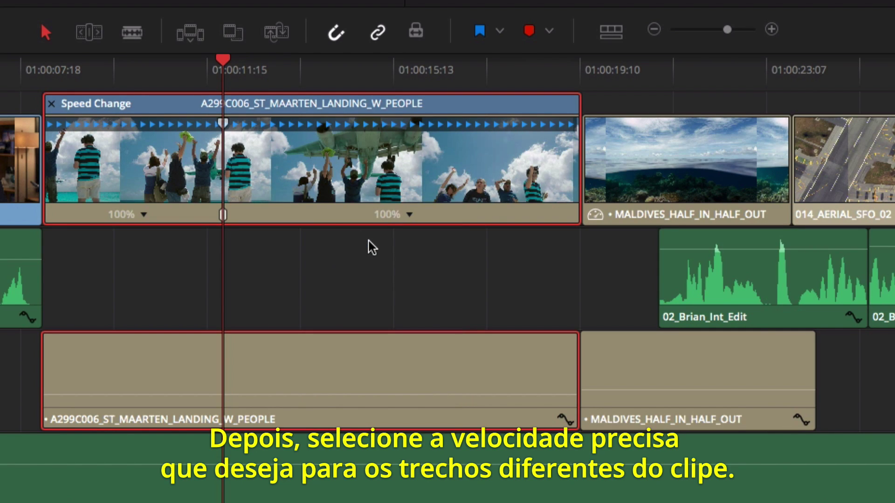
- In trim edit mode, set the segment before the speed point to 200% and the one after it to 50%, and play the clip
{"action": "left_click", "coordinate": [95, 33]}
{"action": "left_click", "coordinate": [144, 214]}
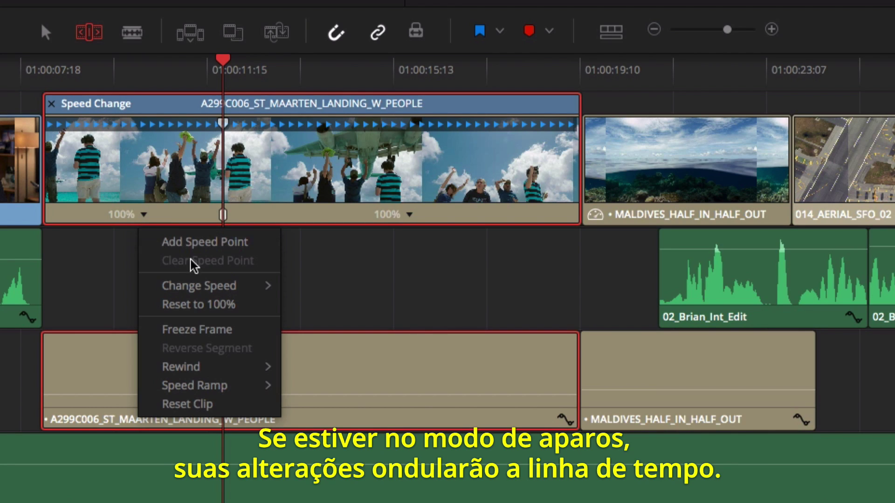
{"action": "mouse_move", "coordinate": [219, 286]}
{"action": "left_click", "coordinate": [317, 433]}
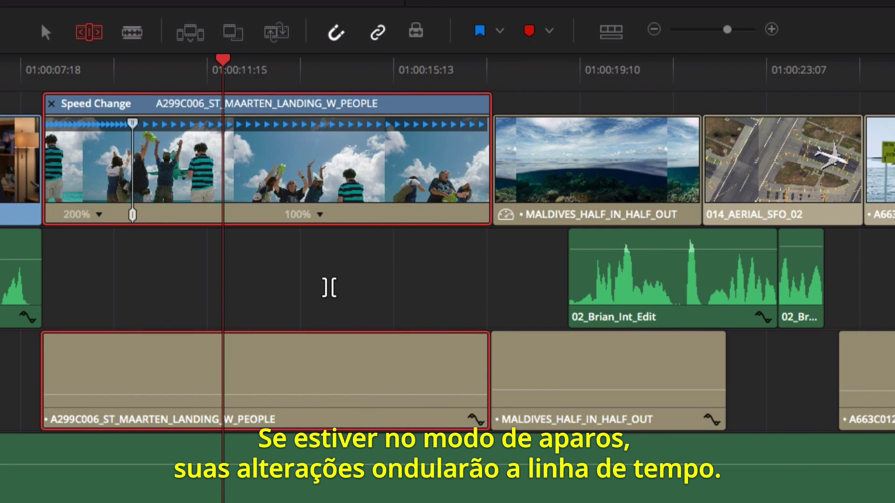
{"action": "left_click", "coordinate": [320, 214]}
{"action": "mouse_move", "coordinate": [353, 289]}
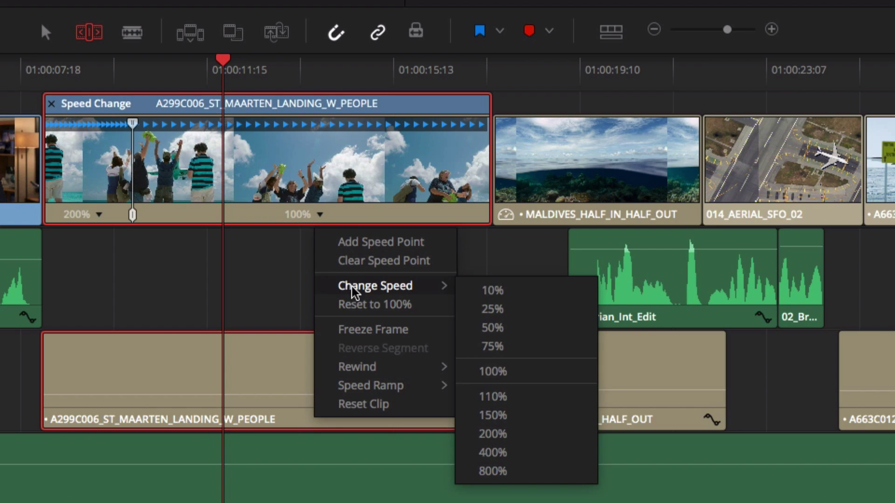
{"action": "left_click", "coordinate": [493, 328]}
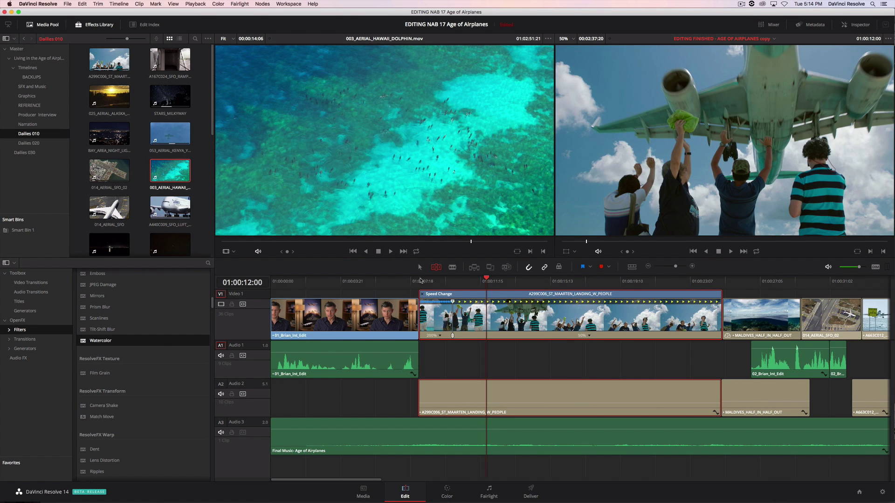
{"action": "left_click", "coordinate": [420, 281]}
{"action": "key", "text": "space"}
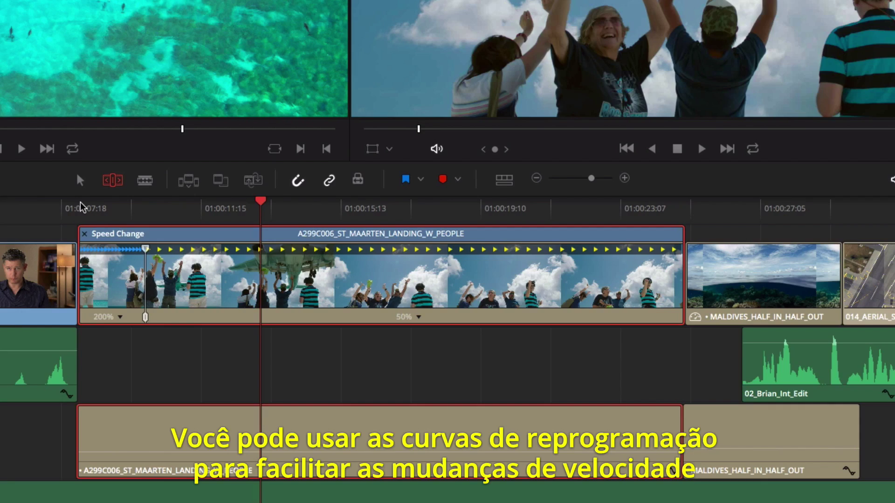
- Smooth the speed point on the clip's retime curve, lengthen its handles, and raise the slow segment's speed on the curve
{"action": "right_click", "coordinate": [466, 314]}
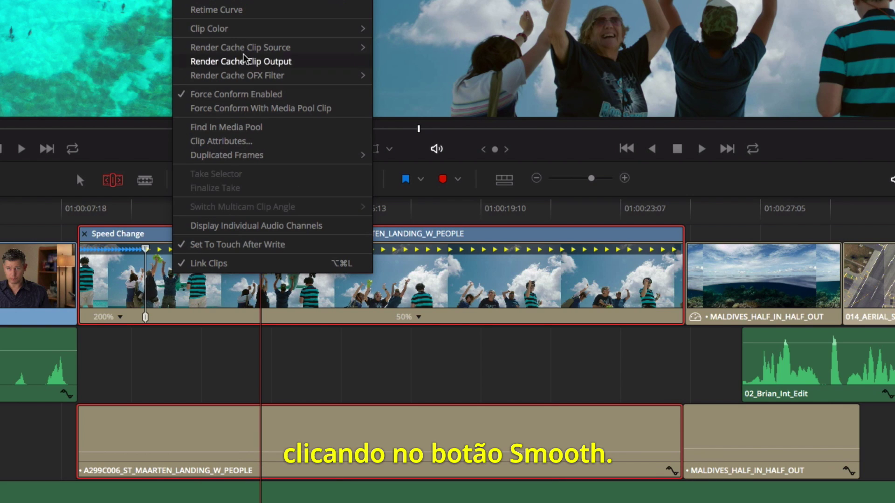
{"action": "left_click", "coordinate": [242, 11]}
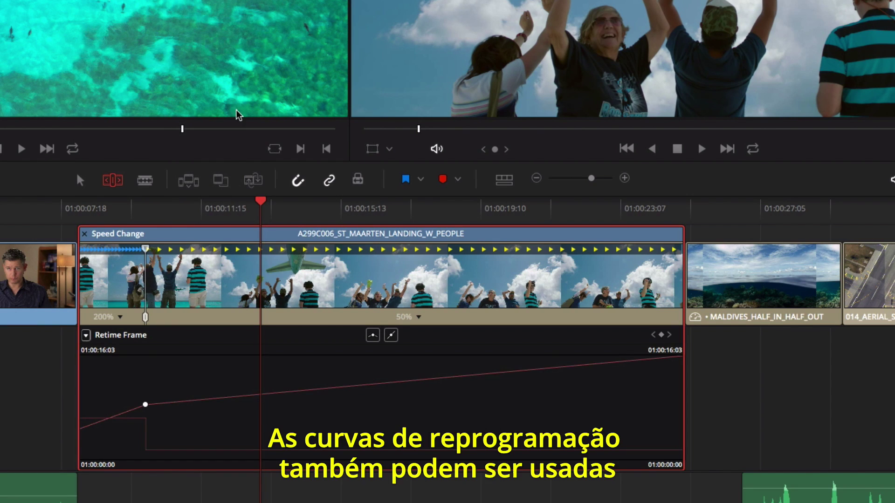
{"action": "left_click", "coordinate": [145, 405]}
{"action": "left_click", "coordinate": [373, 335]}
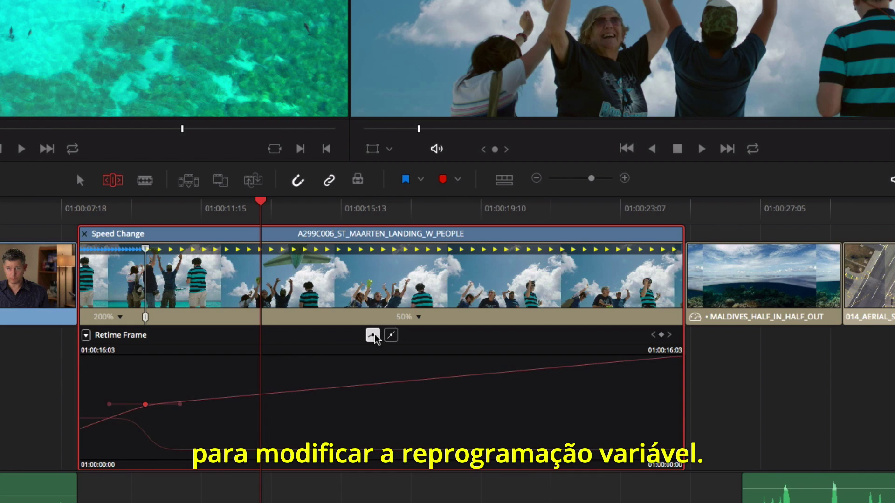
{"action": "left_click_drag", "start_coordinate": [177, 406], "coordinate": [195, 405]}
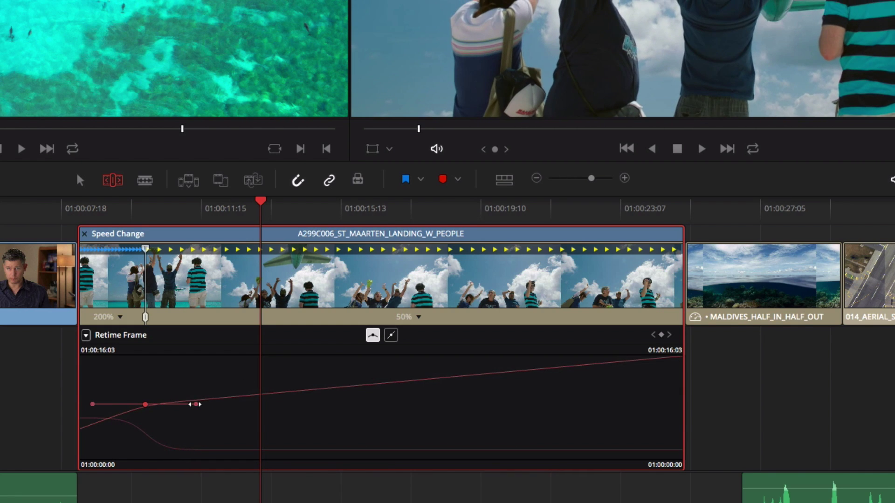
{"action": "left_click_drag", "start_coordinate": [290, 450], "coordinate": [280, 445]}
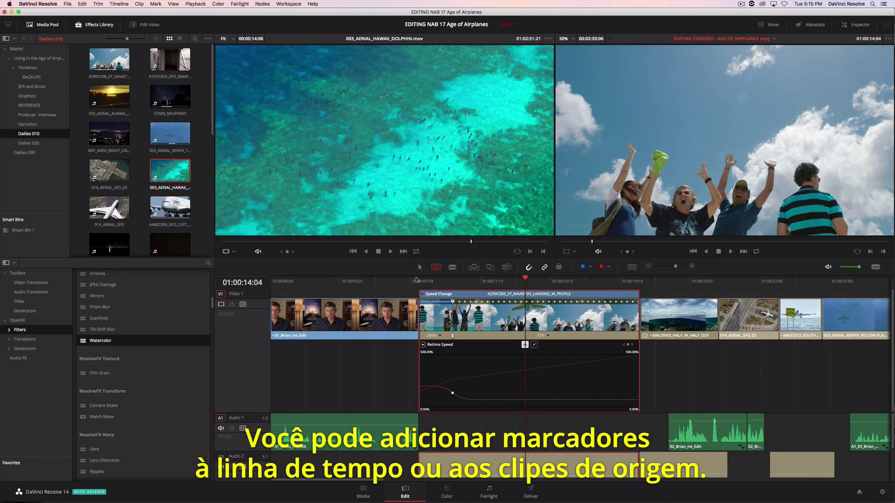
- Load the BAY_AREA_NIGHT_LIGHTS clip and select its Needs SFX marker in the media bin's list view
{"action": "left_click", "coordinate": [111, 139]}
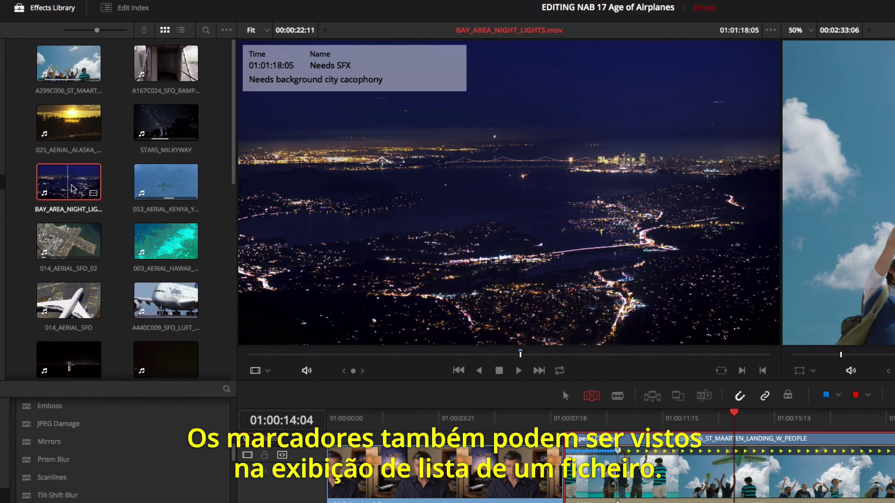
{"action": "left_click", "coordinate": [181, 30]}
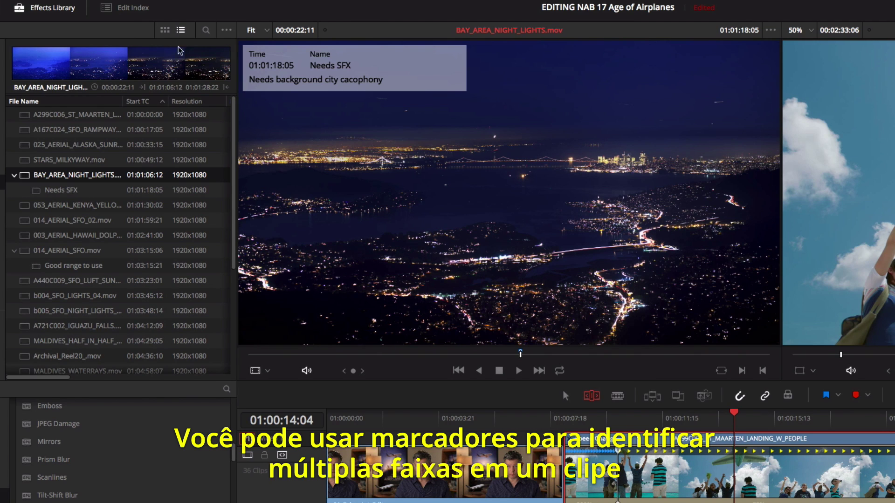
{"action": "left_click", "coordinate": [95, 191]}
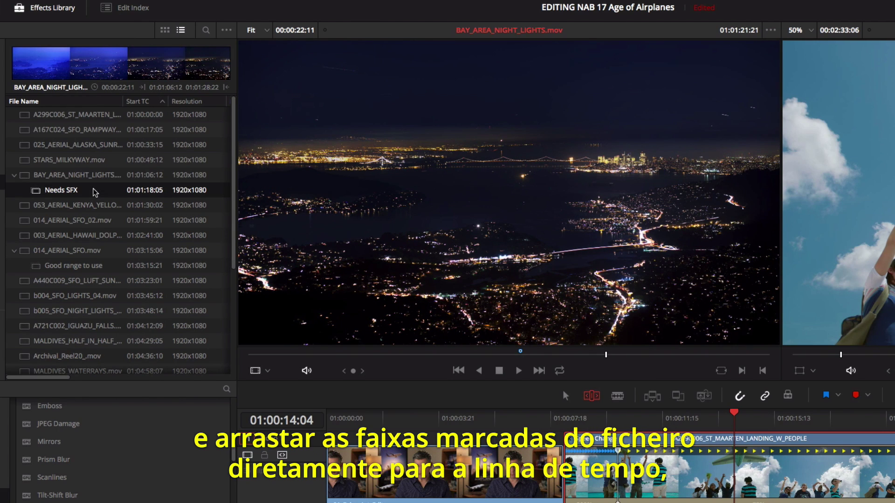
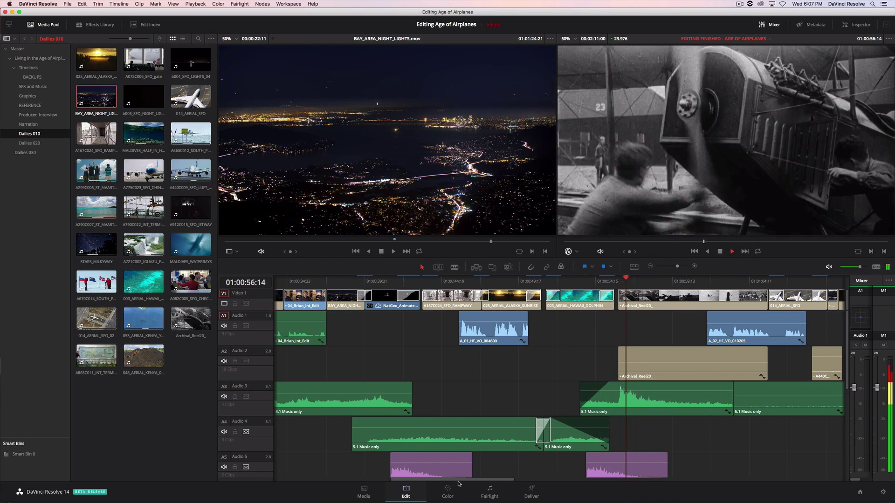
- Stop playback and extend the end of the A_01_HF_VO_004600 audio clip to 01:00:50:20, where the Audio 4 cross fade begins
{"action": "key", "text": "space"}
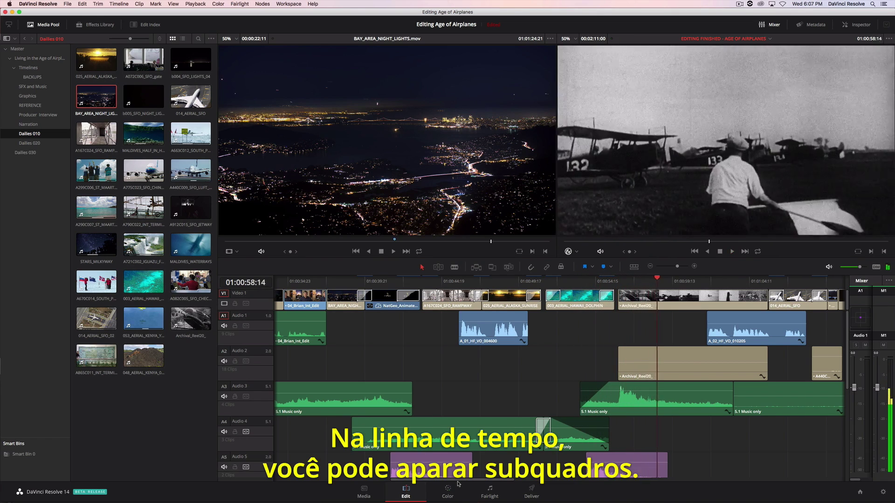
{"action": "key", "text": "Right"}
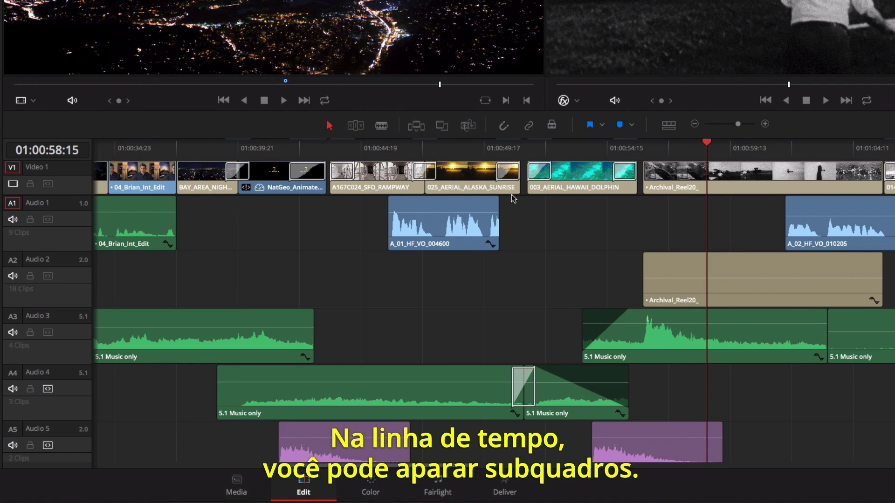
{"action": "left_click", "coordinate": [512, 148]}
{"action": "left_click", "coordinate": [765, 124]}
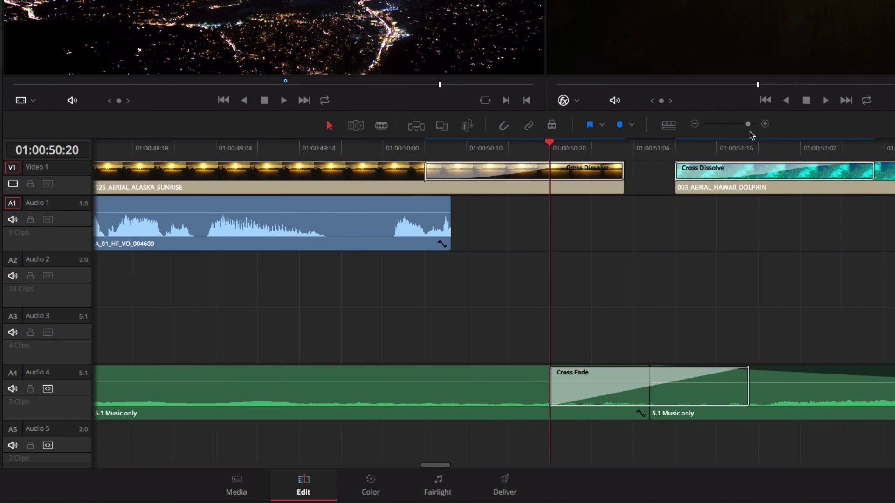
{"action": "left_click_drag", "start_coordinate": [453, 225], "coordinate": [540, 226]}
- Raise the volume of the Archival_Reel20_ clip on Audio 2 to about 9.0, and play from the start of A_01_HF_VO_004600
{"action": "left_click", "coordinate": [694, 124]}
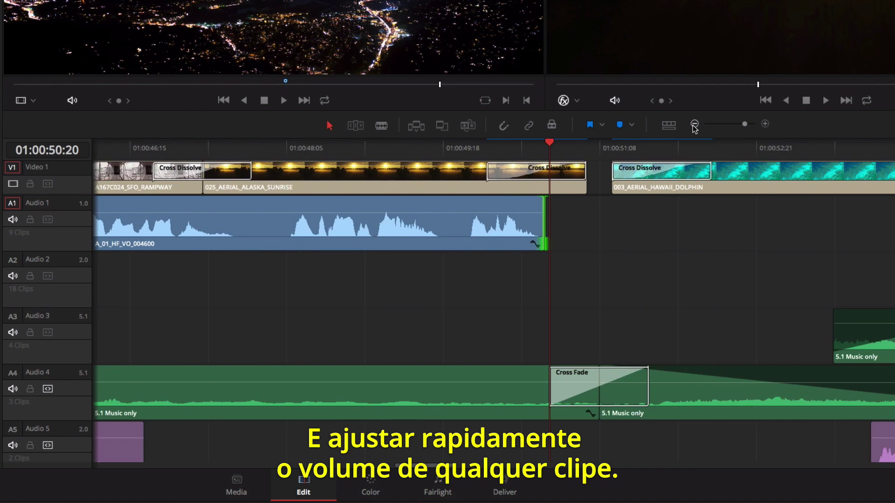
{"action": "left_click", "coordinate": [694, 124]}
{"action": "left_click", "coordinate": [694, 124]}
{"action": "mouse_move", "coordinate": [709, 264]}
{"action": "left_mouse_down"}
{"action": "mouse_move", "coordinate": [703, 271]}
{"action": "mouse_move", "coordinate": [706, 261]}
{"action": "left_mouse_up"}
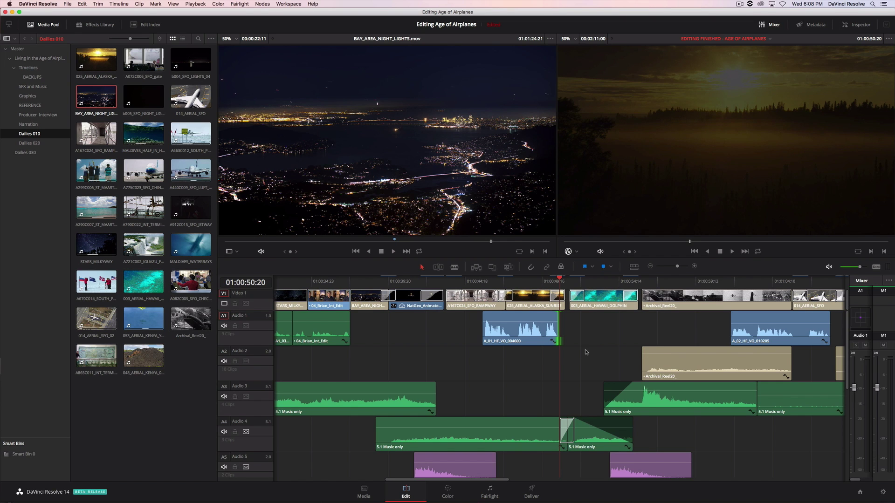
{"action": "left_click", "coordinate": [482, 282]}
{"action": "key", "text": "space"}
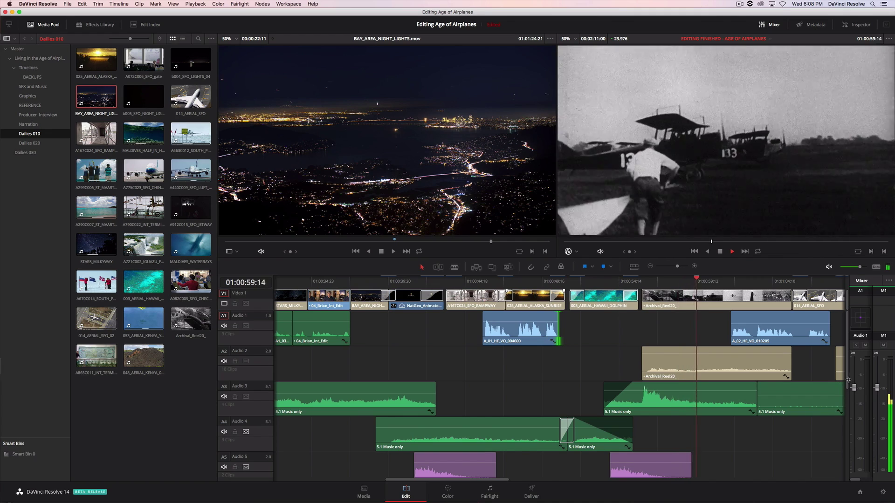
- Widen the mixer to show all six audio tracks, and move the Audio 3 surround pan toward the front left
{"action": "left_click_drag", "start_coordinate": [848, 380], "coordinate": [723, 385]}
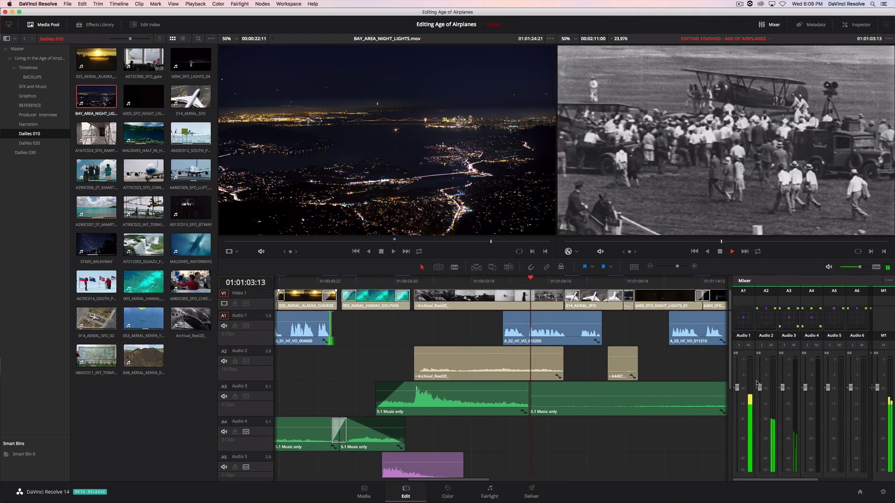
{"action": "double_click", "coordinate": [791, 321]}
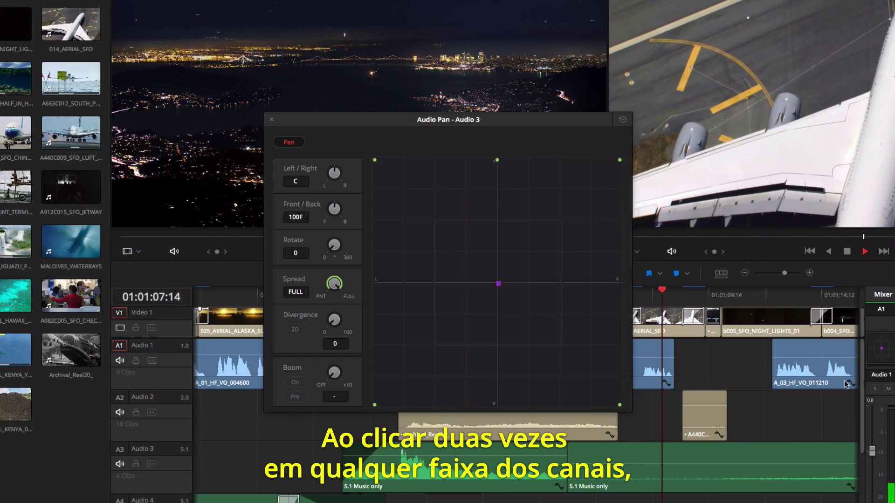
{"action": "left_click_drag", "start_coordinate": [498, 284], "coordinate": [454, 233]}
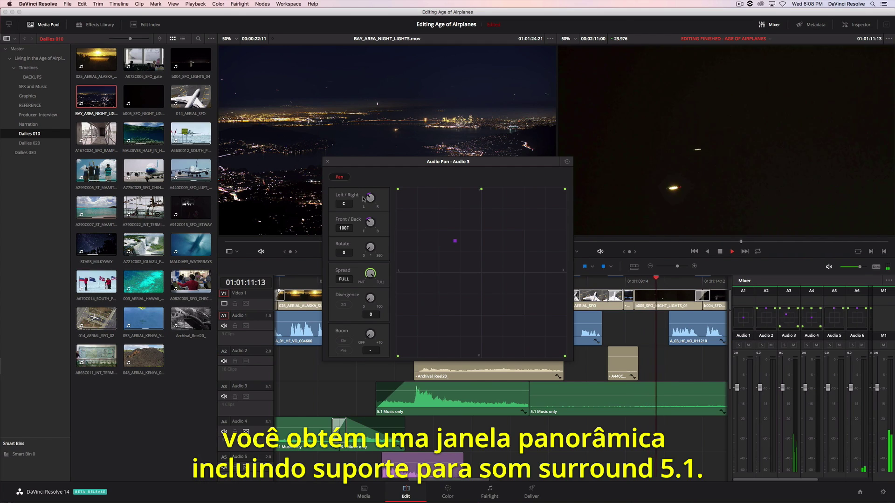
{"action": "left_click", "coordinate": [328, 162]}
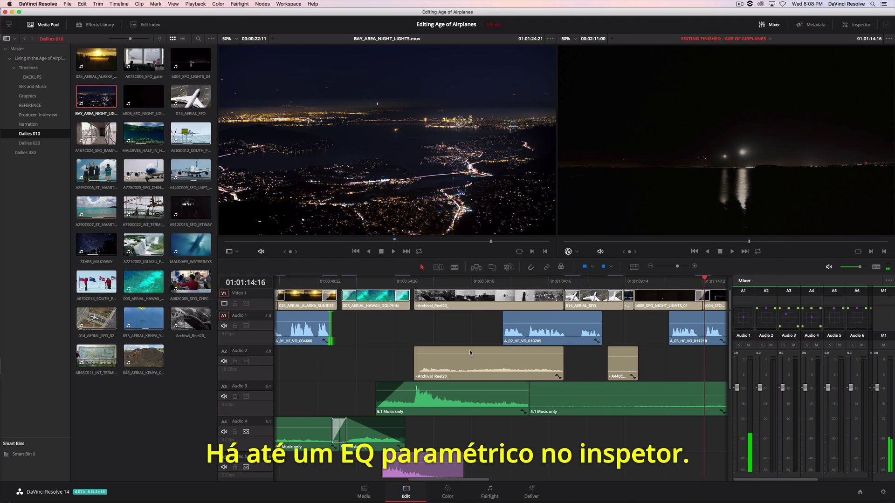
- In the Archival_Reel20_ audio clip's equalizer, boost Band 2 to +7.6 at 466 and Band 3 to +6.7 at 3k87
{"action": "left_click", "coordinate": [480, 365]}
{"action": "left_click", "coordinate": [855, 27]}
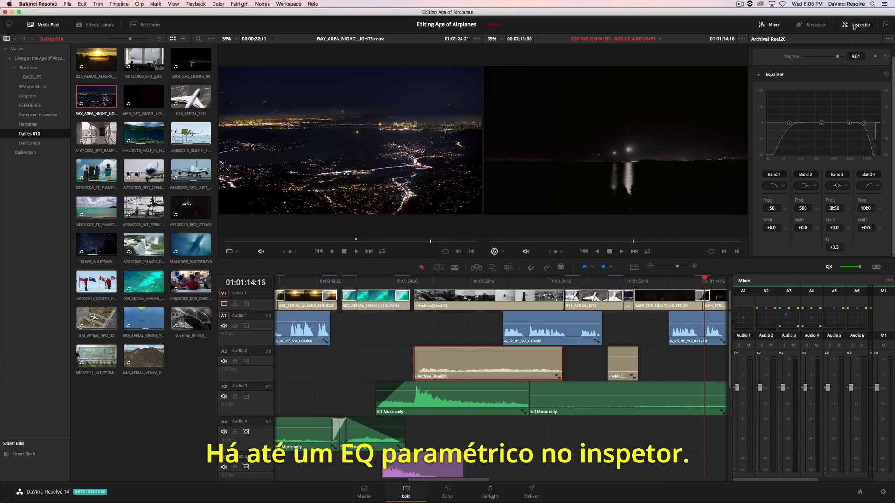
{"action": "left_click_drag", "start_coordinate": [821, 116], "coordinate": [820, 110]}
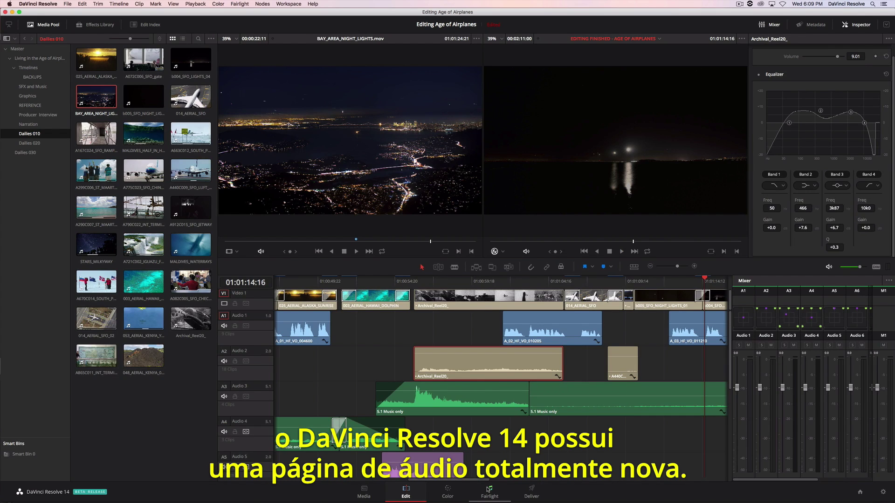
- Switch to the Fairlight page, play the timeline and increase the height of the audio tracks
{"action": "left_click", "coordinate": [488, 489]}
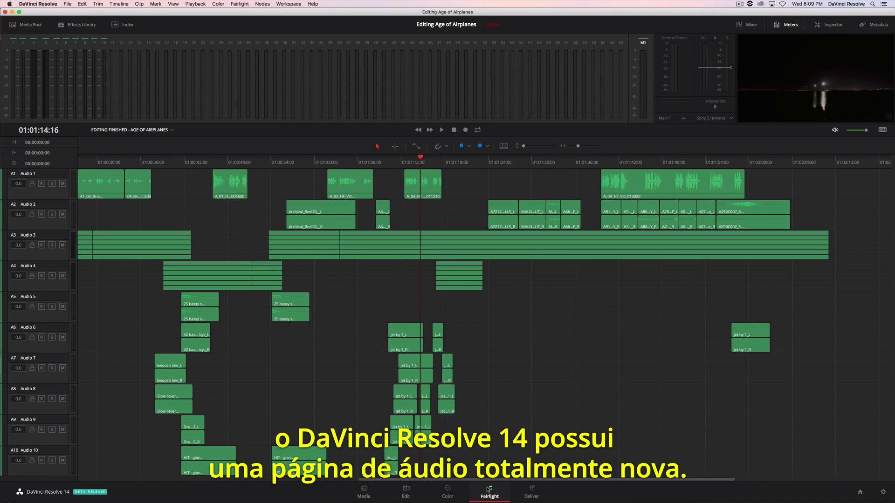
{"action": "key", "text": "space"}
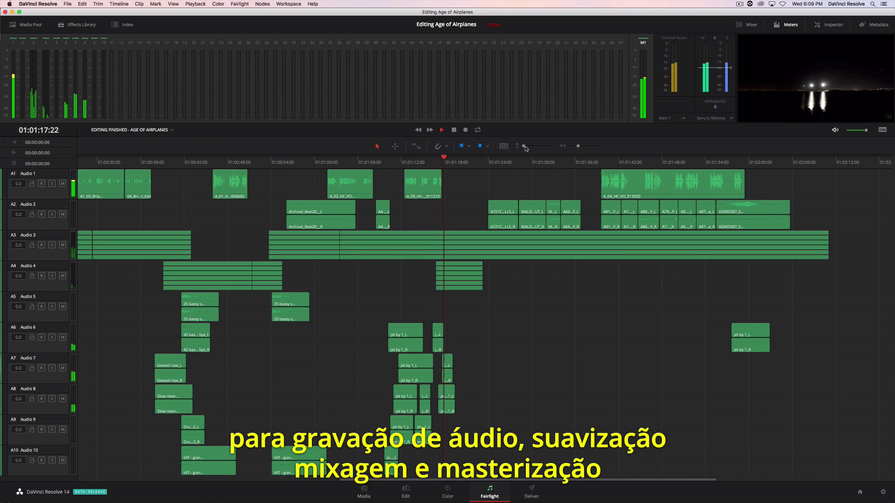
{"action": "left_click_drag", "start_coordinate": [524, 146], "coordinate": [579, 148]}
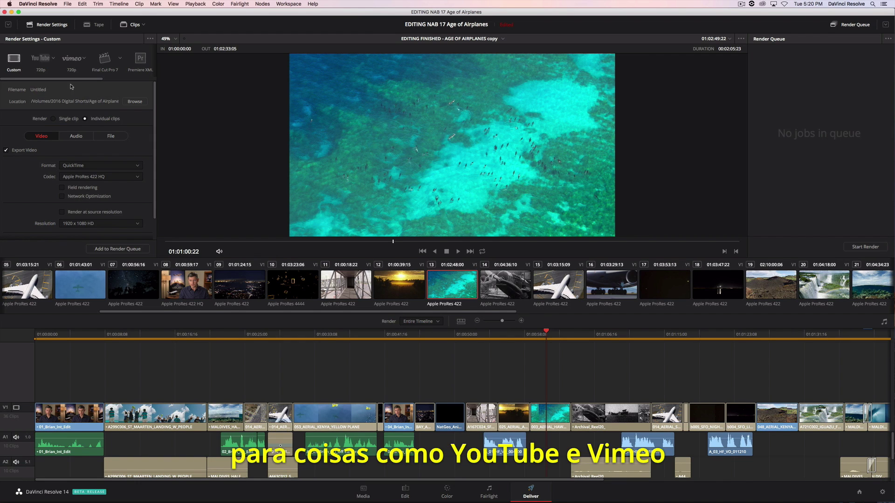
- Browse the render presets and choose the Vimeo preset at 1080p
{"action": "left_click_drag", "start_coordinate": [71, 81], "coordinate": [109, 81]}
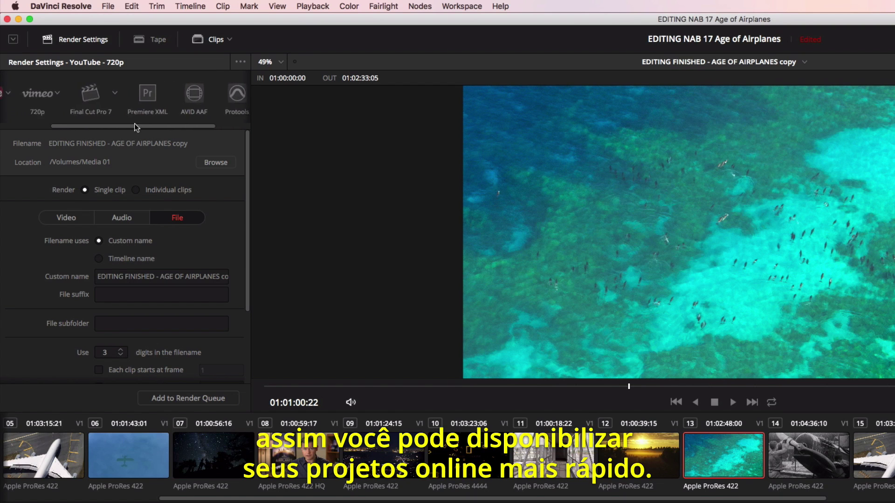
{"action": "left_click_drag", "start_coordinate": [84, 77], "coordinate": [54, 81]}
{"action": "left_click", "coordinate": [134, 93]}
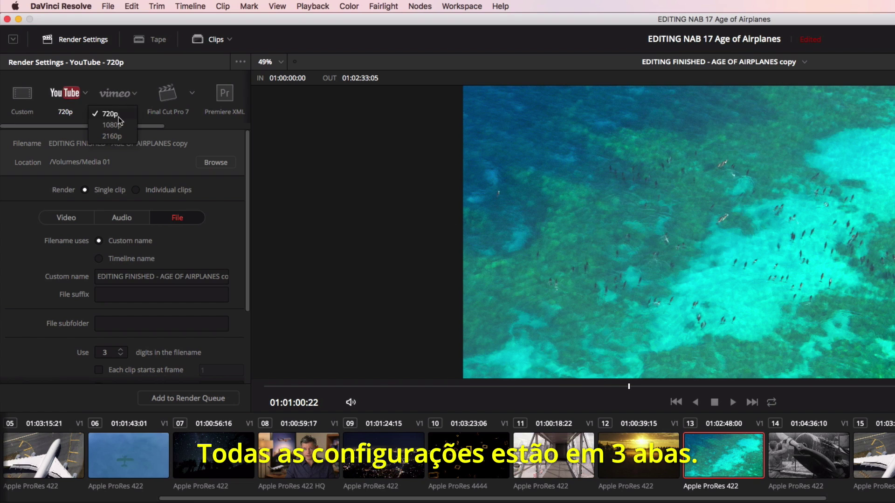
{"action": "left_click", "coordinate": [119, 126]}
- Review the video, audio and file render settings, and add the job to the render queue
{"action": "left_click", "coordinate": [80, 221]}
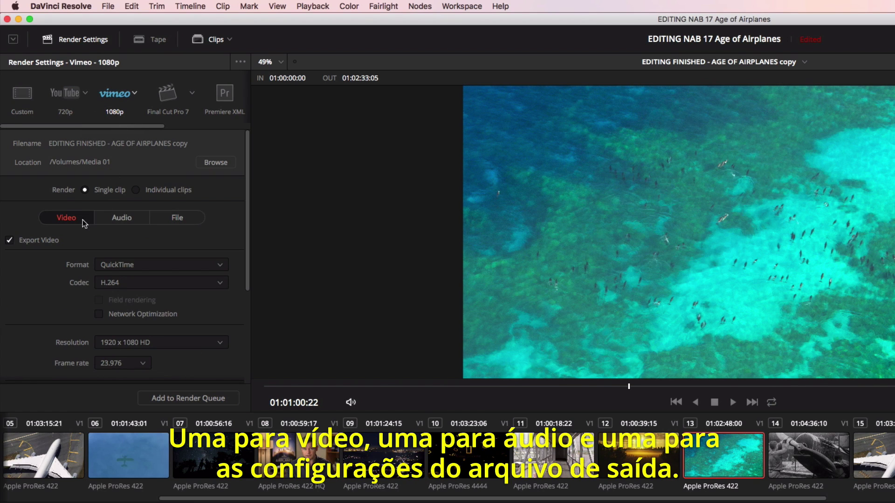
{"action": "left_click", "coordinate": [114, 222]}
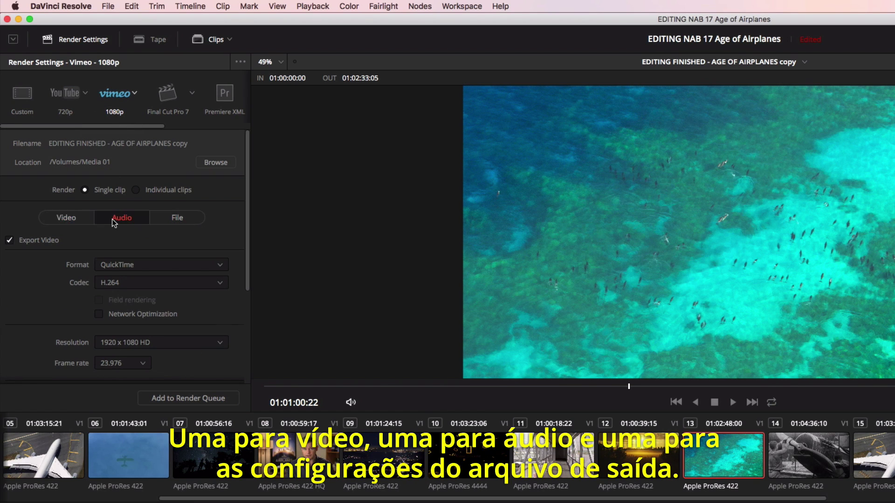
{"action": "left_click", "coordinate": [167, 217]}
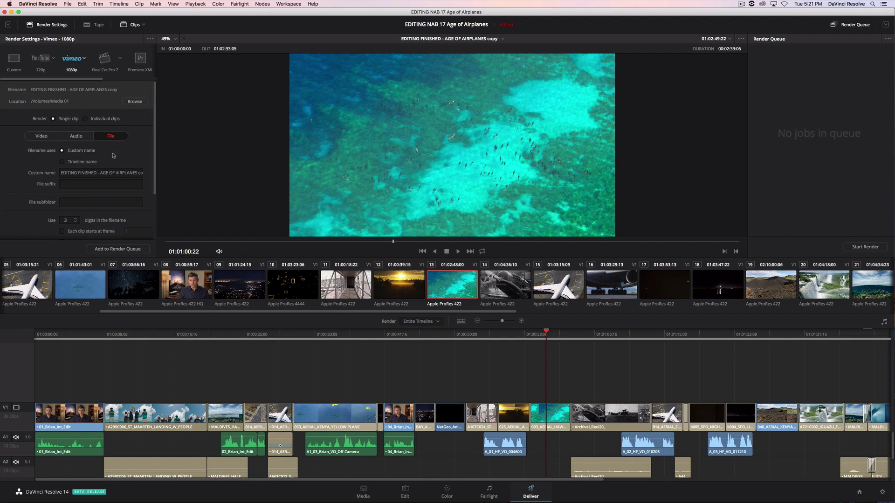
{"action": "left_click", "coordinate": [128, 250]}
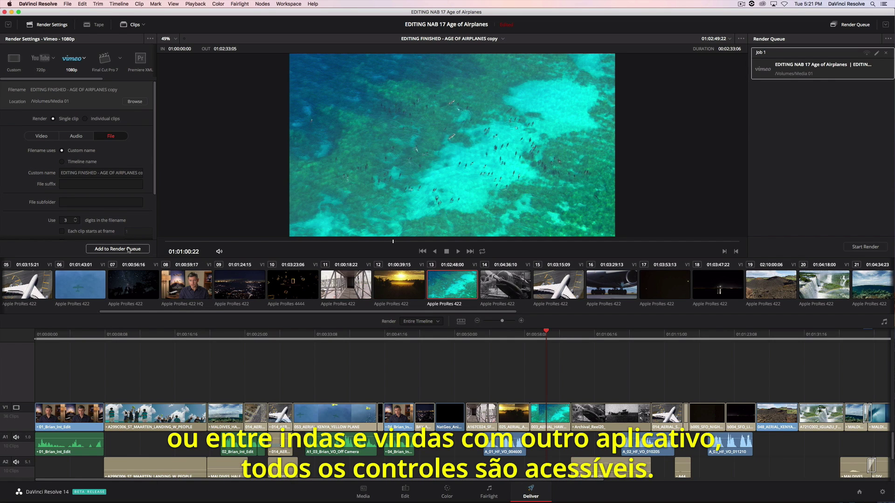